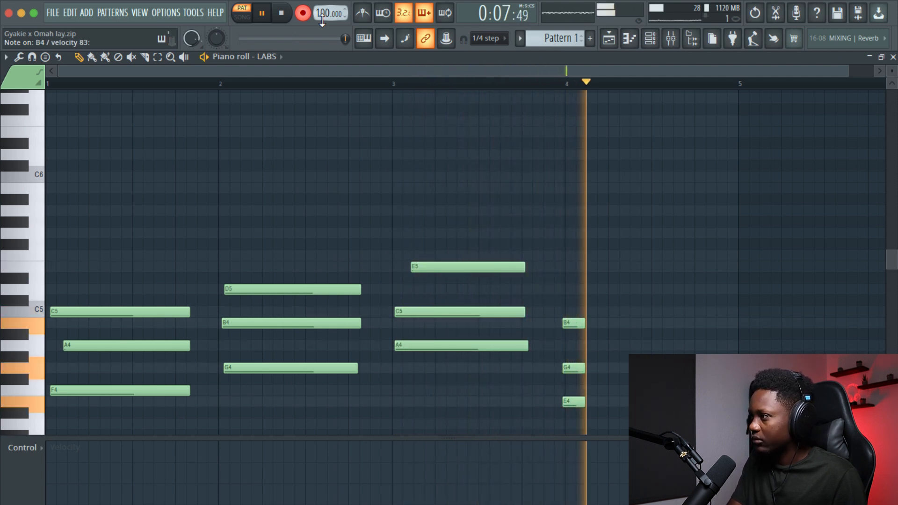
Stop recording the LABS chords and paste the same notes into the Pad_1 channel after checking its instrument.
key("space")
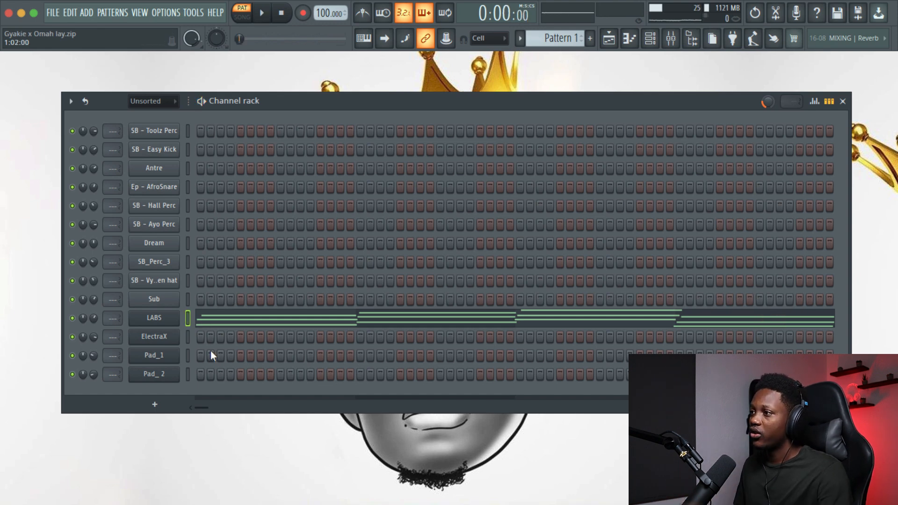
left_click(164, 355)
left_click_drag(172, 143, 380, 84)
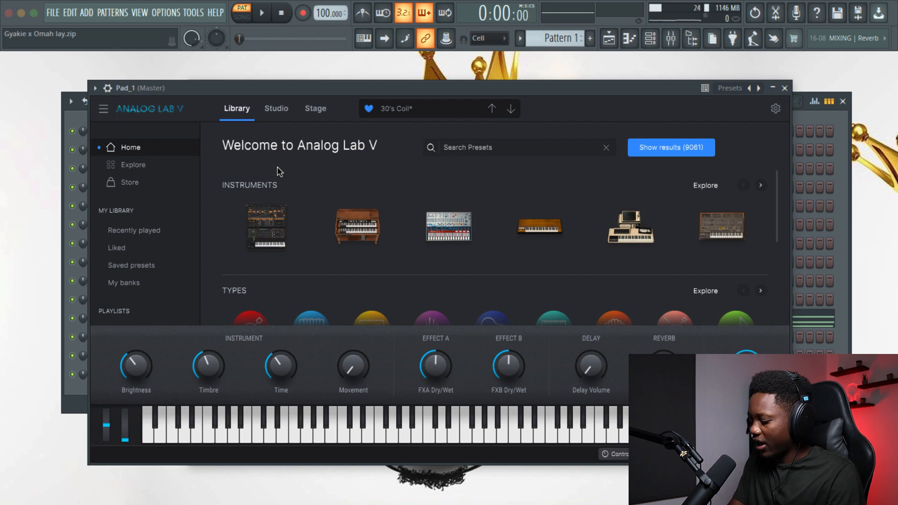
left_click(785, 88)
key("super+v")
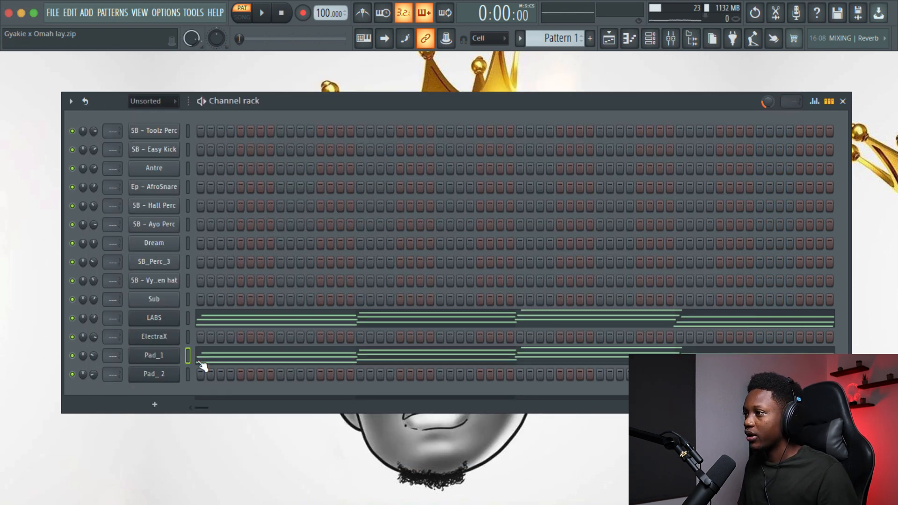
Raise all Pad_1 chord notes by one octave and play the pattern to hear the layered sound.
left_click(202, 359)
key("ctrl+Up")
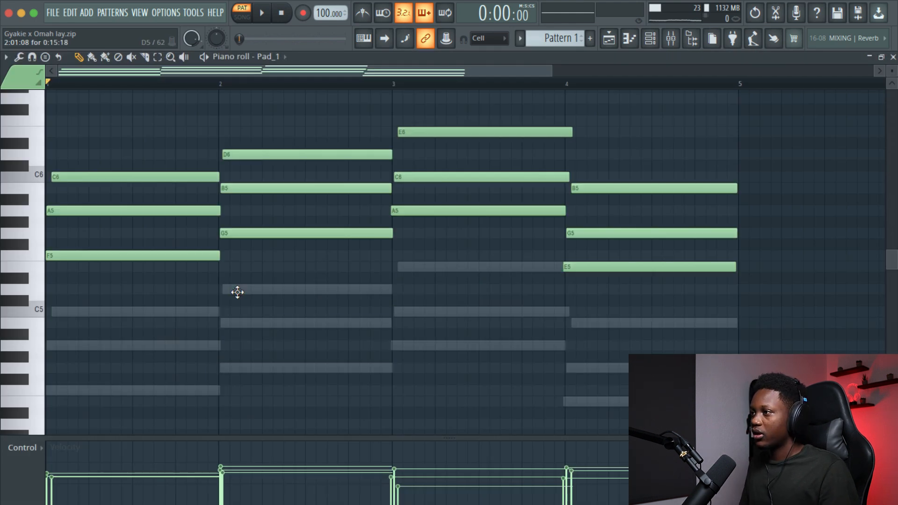
key("space")
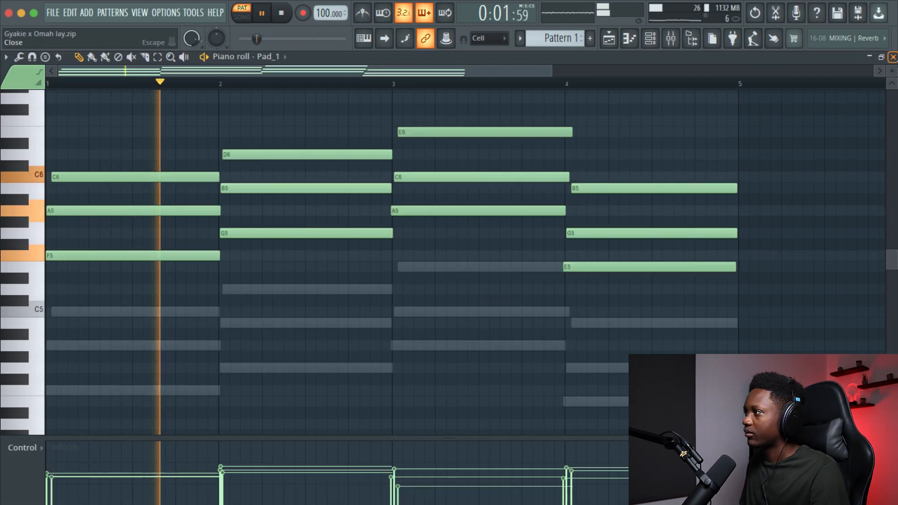
left_click(893, 57)
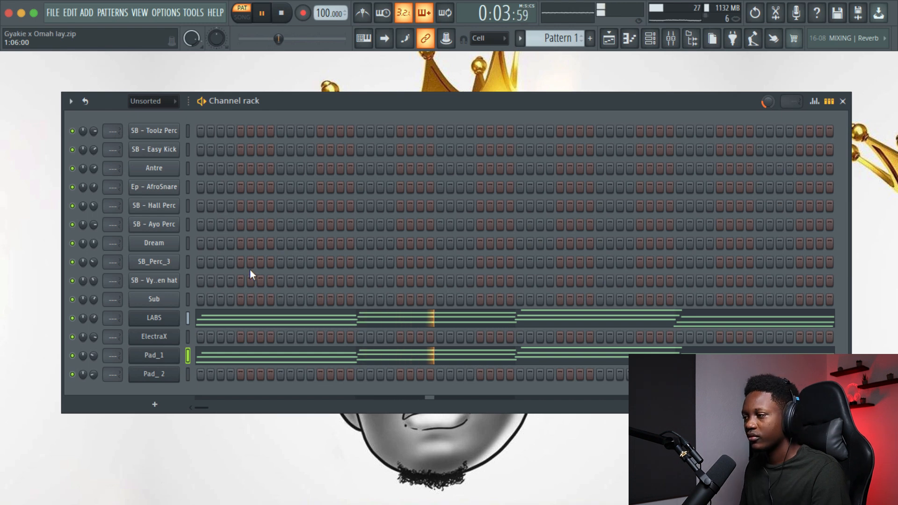
key("space")
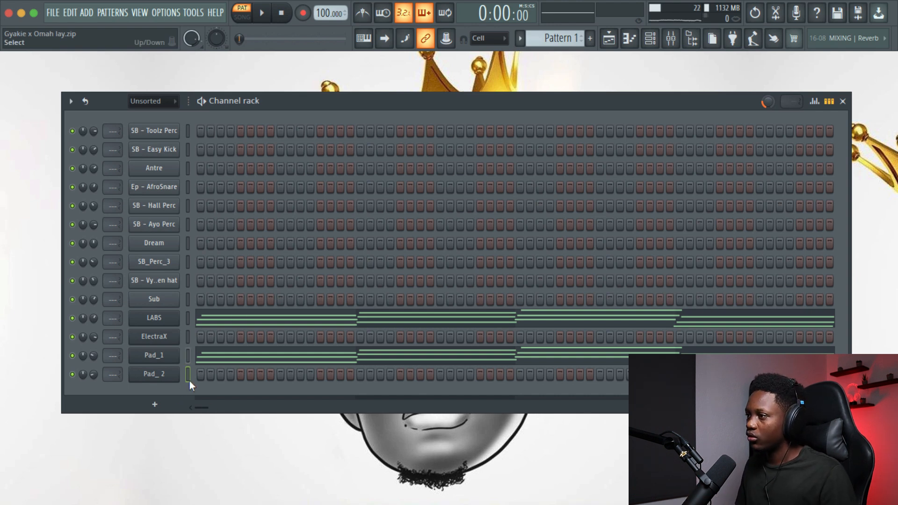
Paste the copied chord notes into the Pad_ 2 channel and listen to the layers.
key("ctrl+v")
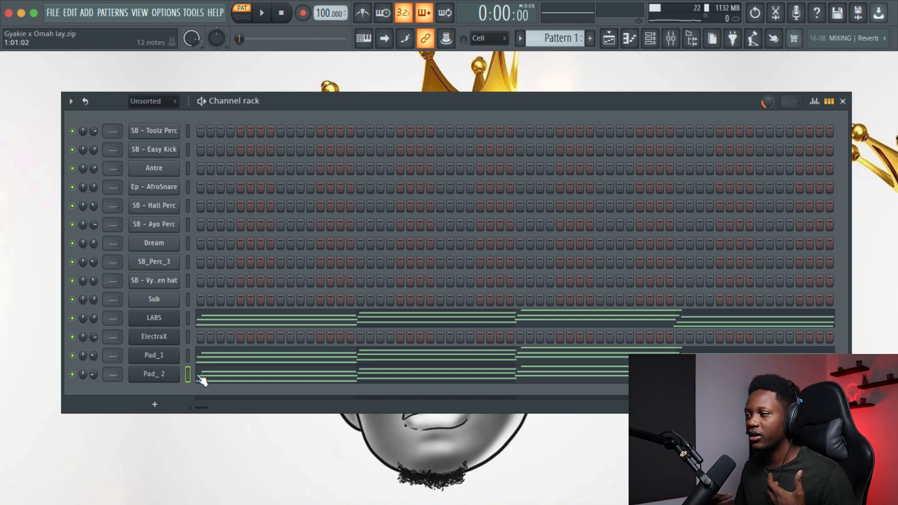
key("space")
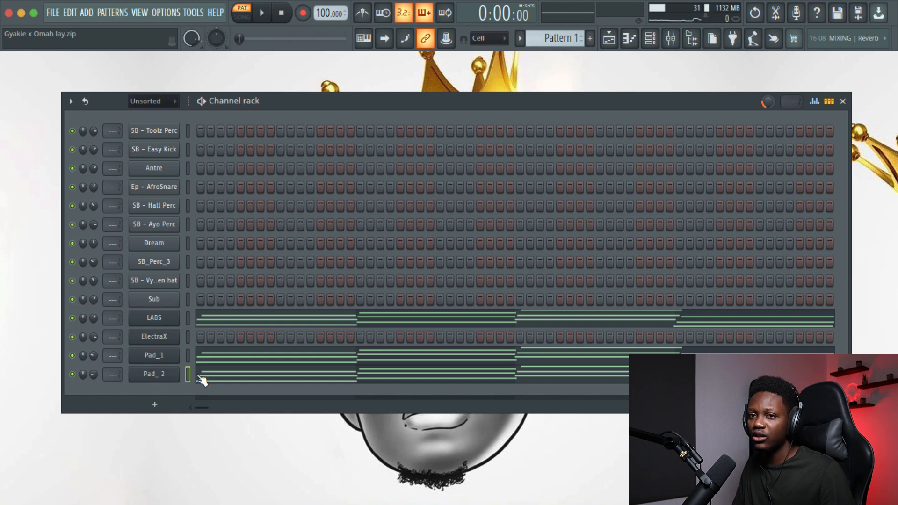
In ElectraX's piano roll, place short F5, A5 and C6 notes at the start of bar 1.
right_click(174, 341)
left_click(200, 338)
scroll(159, 295, "down", 3)
left_click(50, 334)
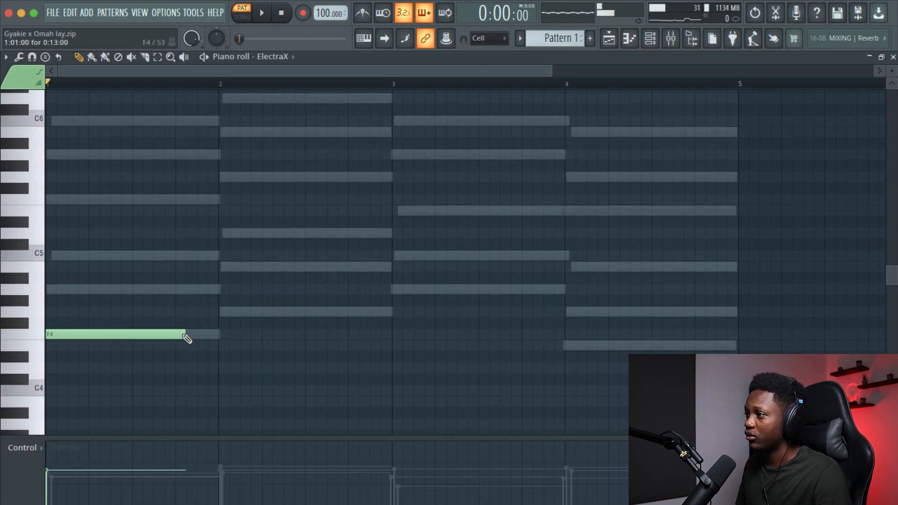
left_click_drag(184, 334, 54, 198)
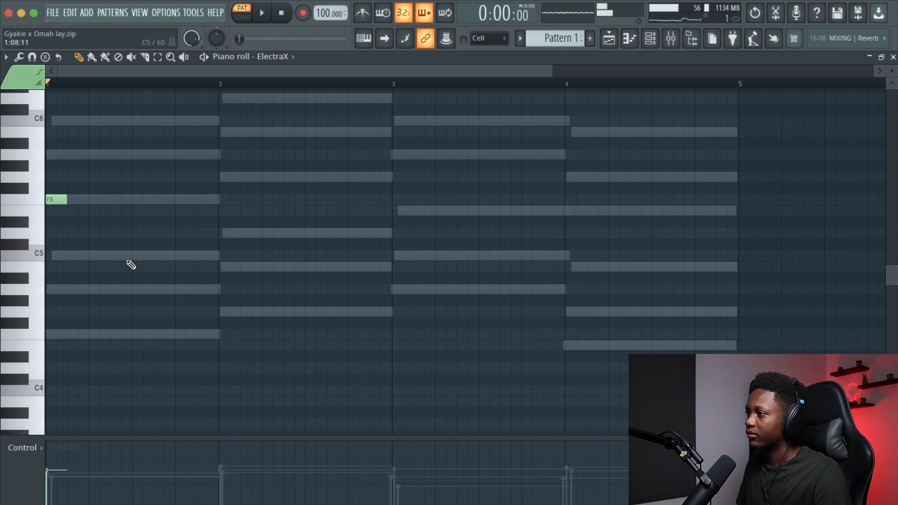
scroll(130, 264, "up", 3)
left_click(106, 239)
left_click(125, 205)
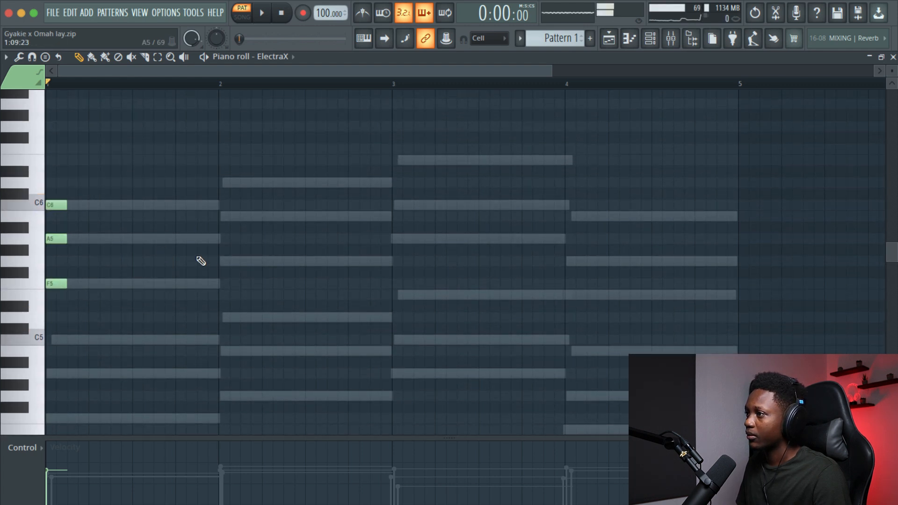
Add short ElectraX chords G5-B5-D6 at bar 2, A5-C6-E6 at bar 3 and E5-G5-B5 at bar 4, and play them.
left_click(217, 183)
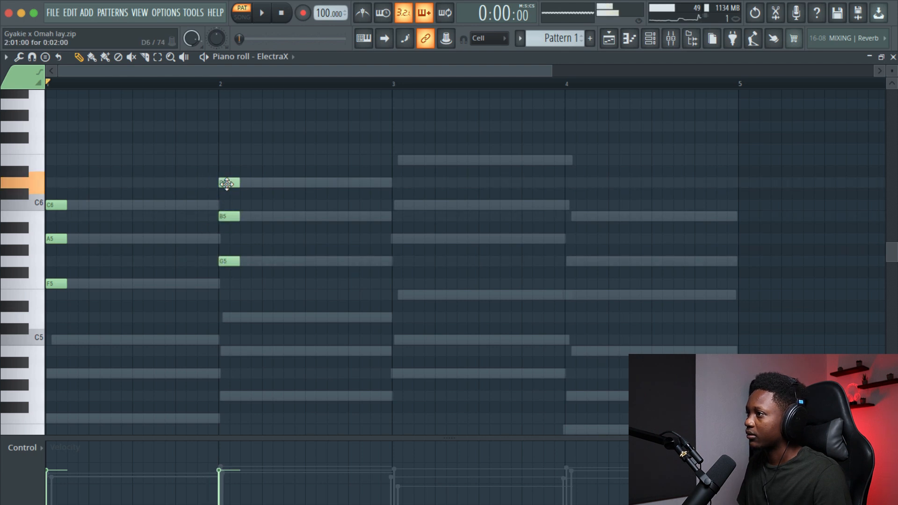
left_click(402, 238)
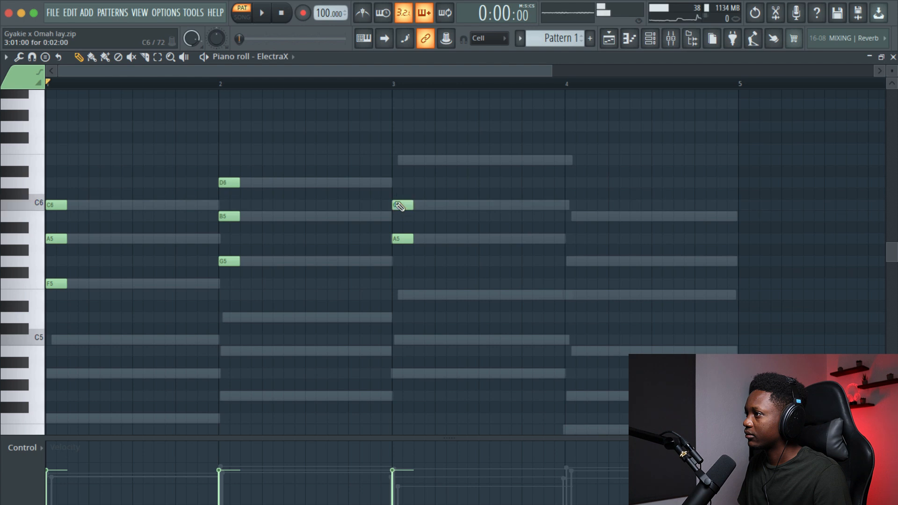
left_click(395, 161)
left_click(575, 295)
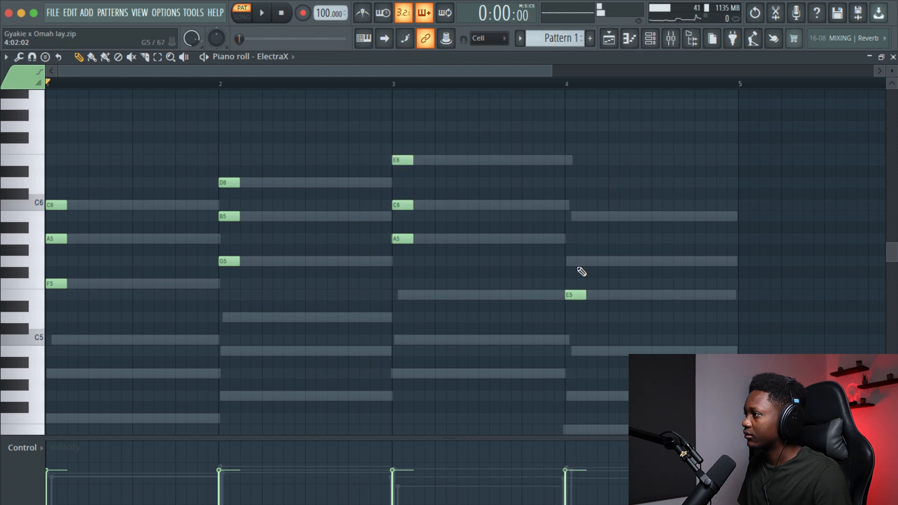
key("space")
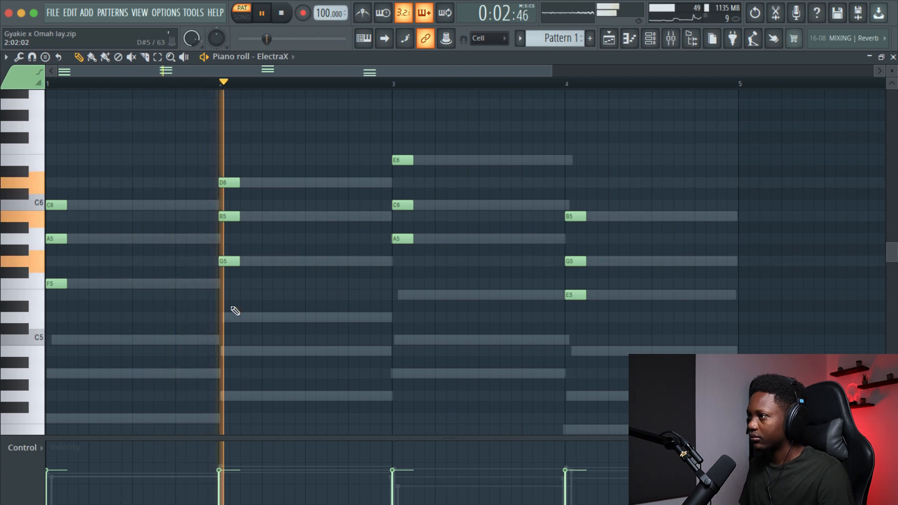
key("space")
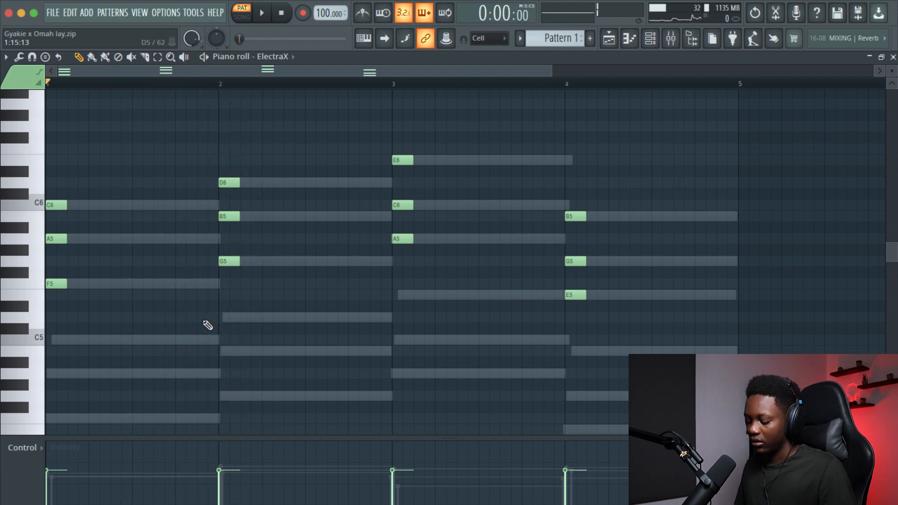
Shorten the ElectraX chord notes by quantizing start time and duration with the Default template, and play back the result.
key("alt+q")
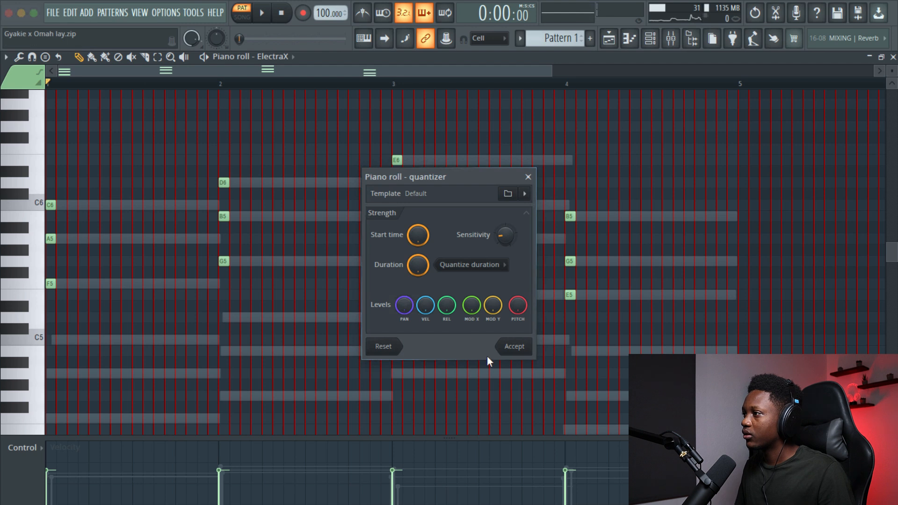
left_click(513, 347)
key("space")
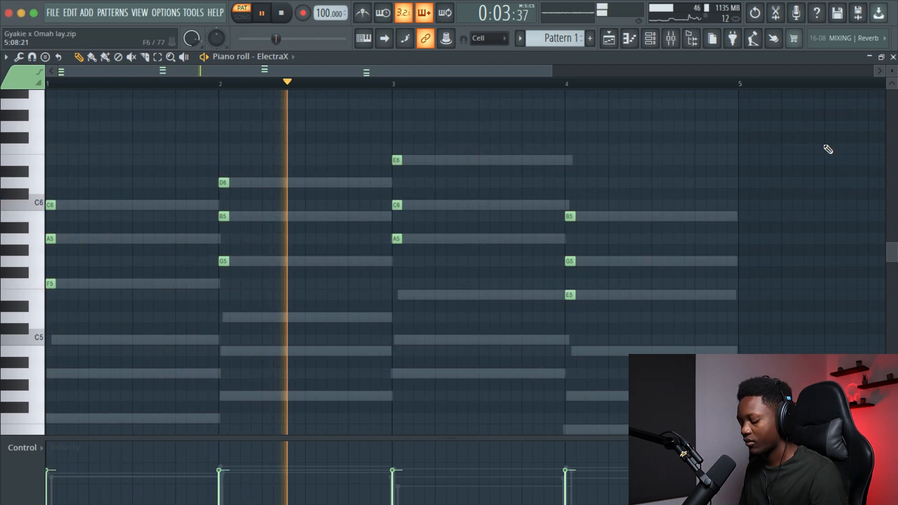
scroll(829, 149, "right", 5)
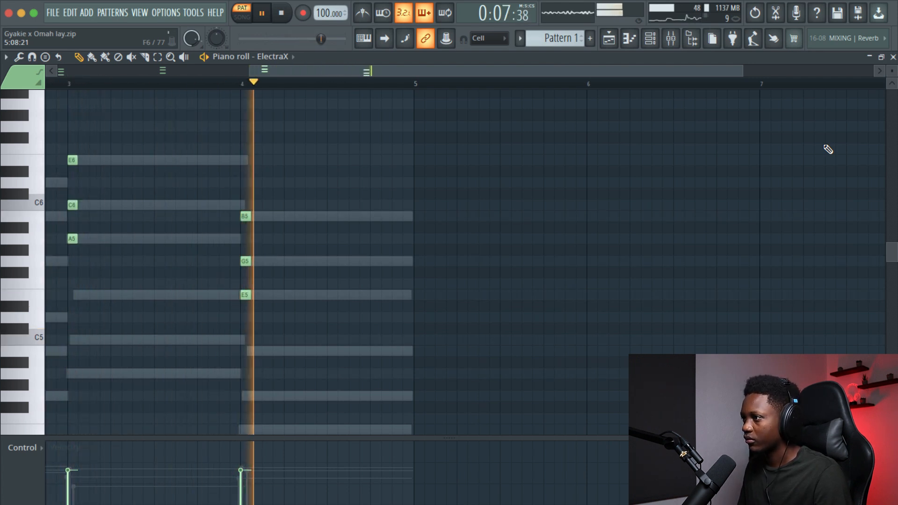
key("space")
left_click(894, 57)
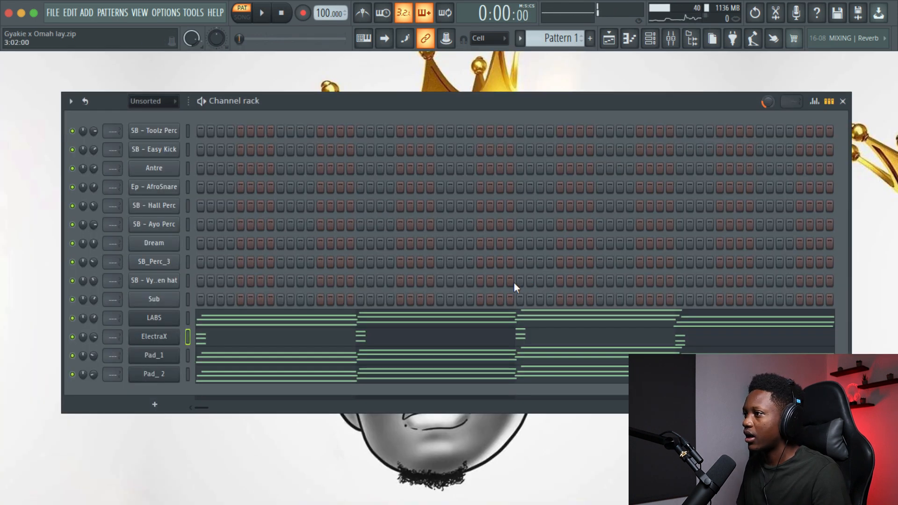
left_click(164, 333)
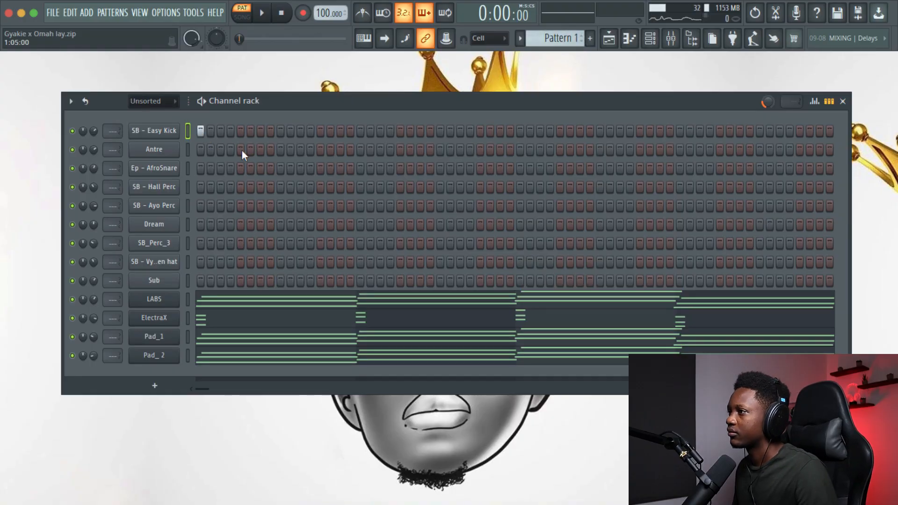
Add hits on step 4 of bar 1 for Antre and Ep - AfroSnare while auditioning the pattern.
key("space")
left_click(231, 149)
left_click(231, 168)
key("space")
Add SB - Easy Kick hits on steps 7 and 11 of bar 1, checking the groove during playback.
key("space")
left_click(270, 131)
right_click(269, 131)
key("space")
left_click(261, 131)
key("space")
left_click(300, 131)
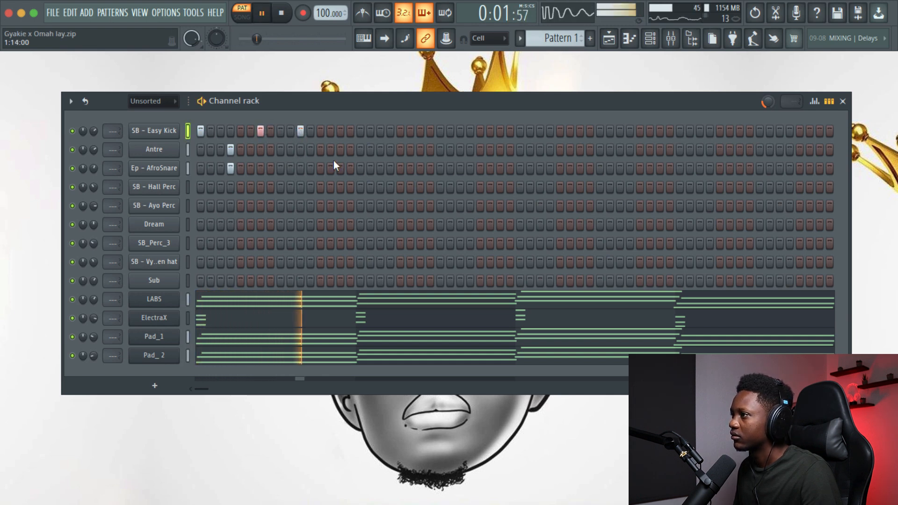
key("space")
Add hits on step 13 of bar 1 for Antre, Ep - AfroSnare and SB - Hall Perc, and listen.
key("space")
left_click(320, 187)
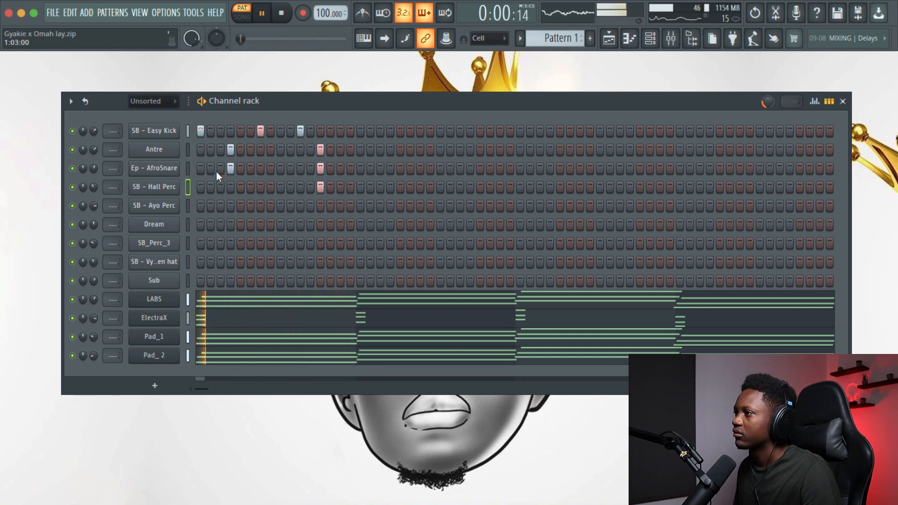
key("space")
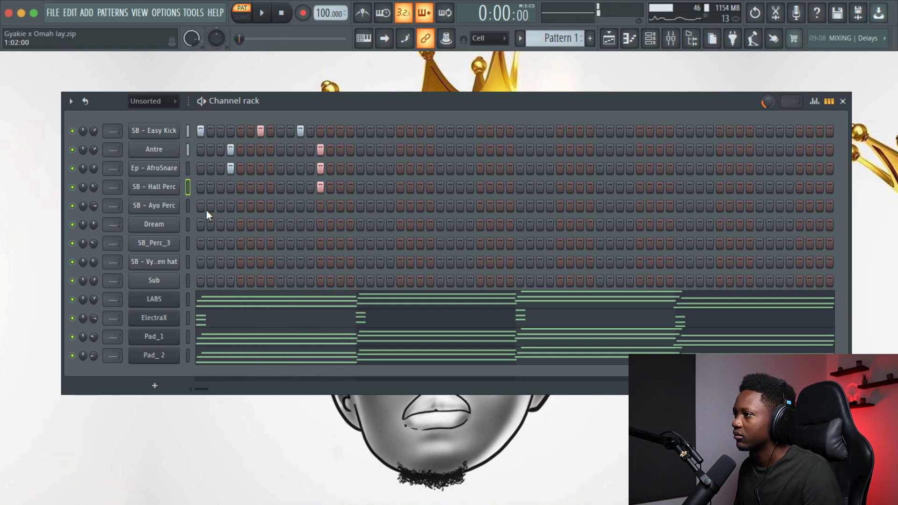
Audition SB - Ayo Perc and place Dream hits on steps 9 and 11 of all four bars.
left_click(188, 206)
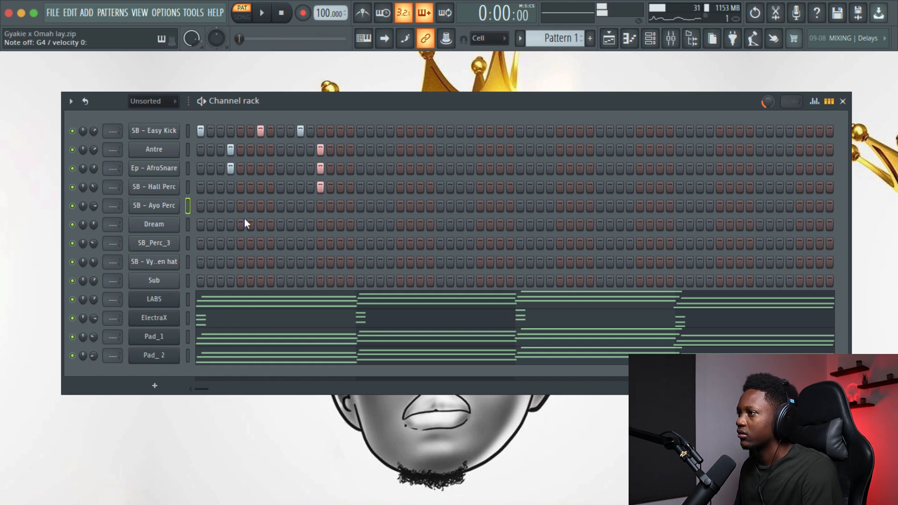
key("ctrl+a")
left_click(188, 224)
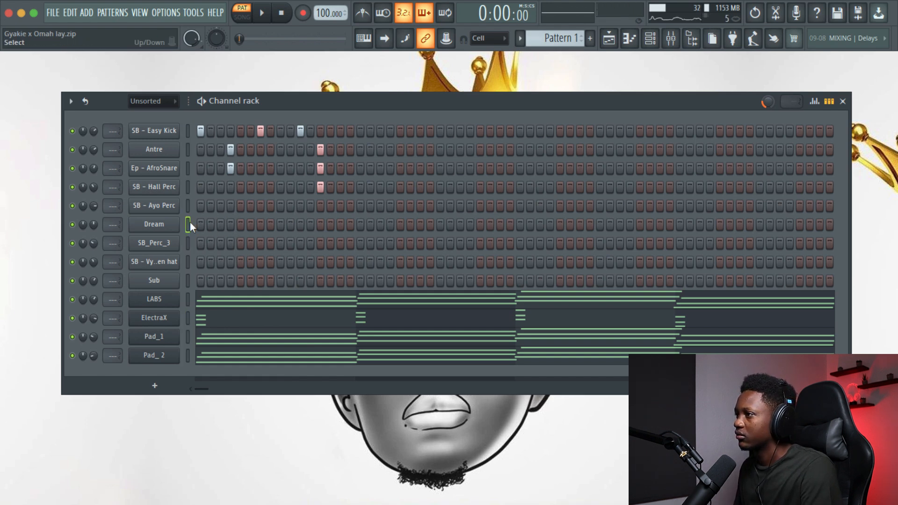
left_click(280, 225)
key("space")
left_click(300, 225)
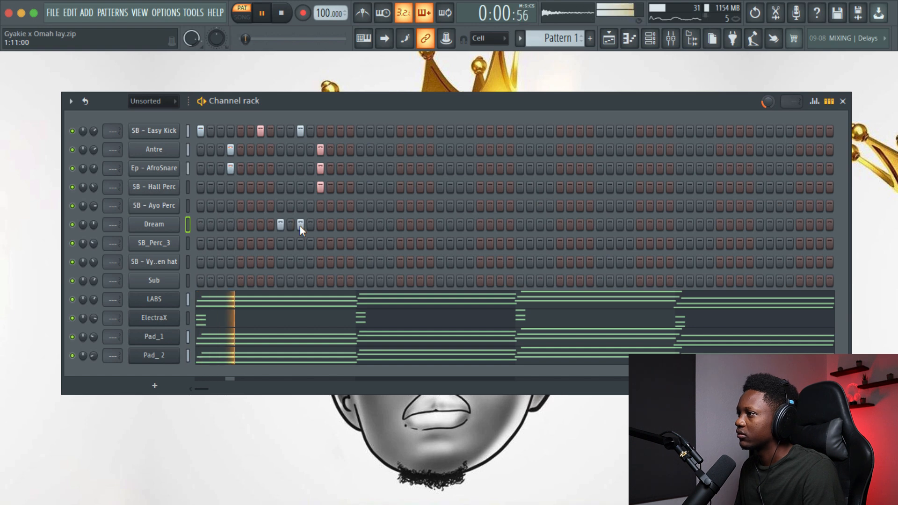
left_click(441, 226)
key("space")
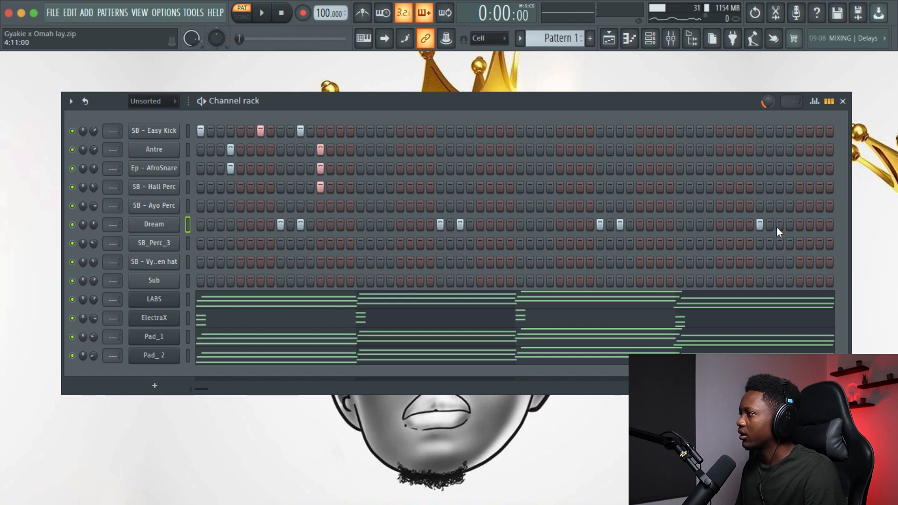
Add an SB - Easy Kick hit on step 1 of bar 2 and try another on step 7.
left_click(361, 131)
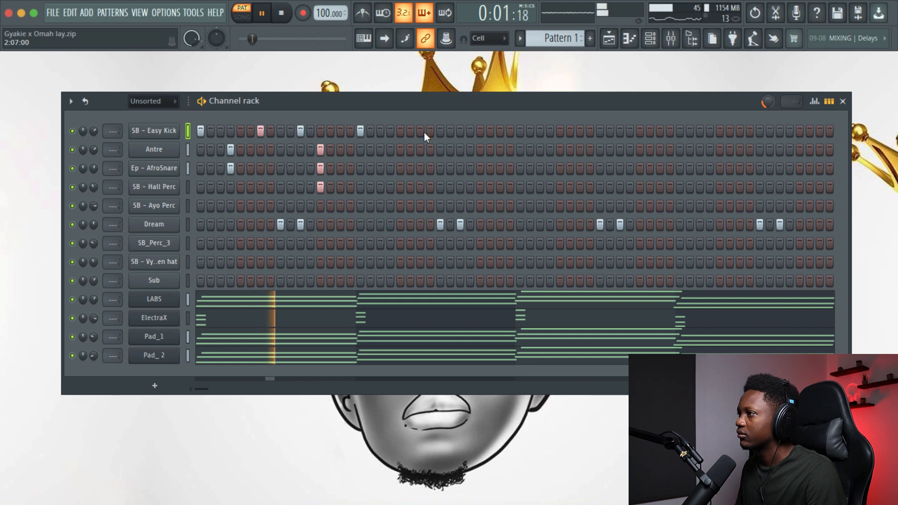
left_click(420, 131)
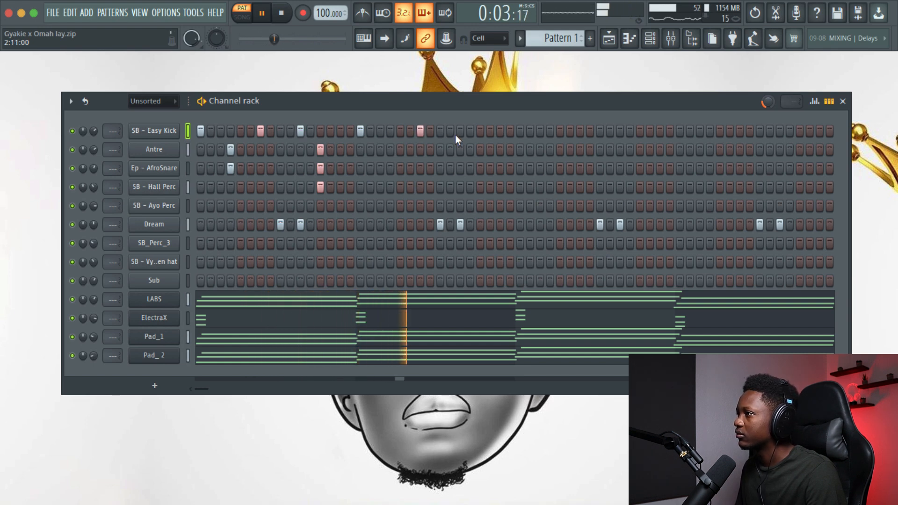
left_click(420, 132)
key("space")
Repeat the Antre and Ep - AfroSnare hits on steps 4 and 13 of bars 2, 3 and 4.
left_click(391, 151)
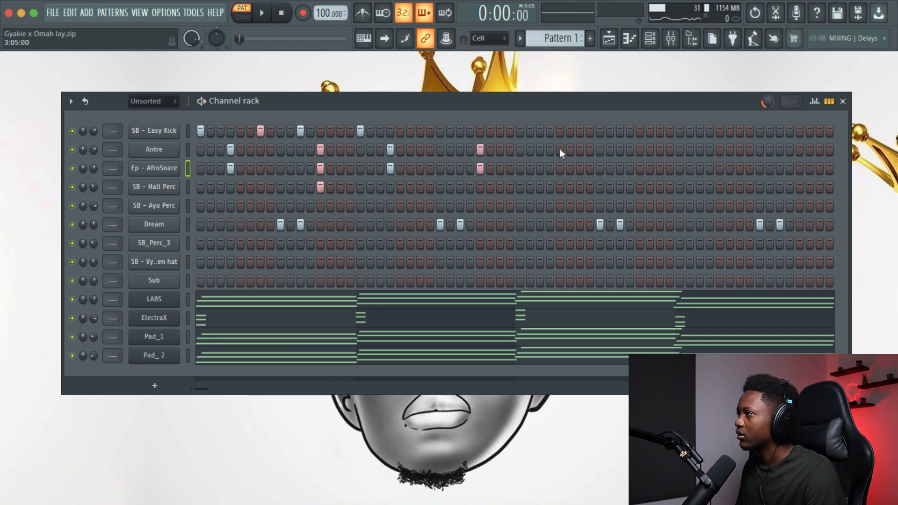
left_click(640, 150)
left_click(640, 169)
key("space")
left_click(710, 149)
left_click(710, 168)
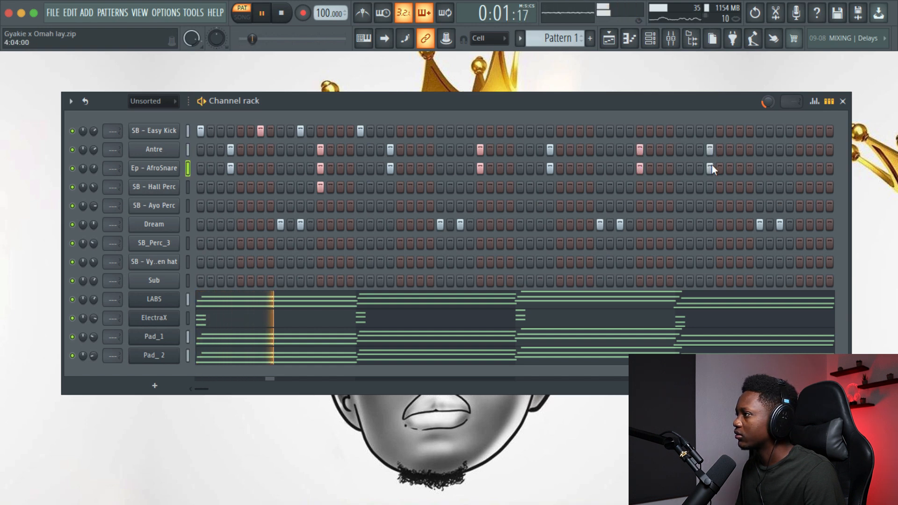
left_click(799, 149)
left_click(800, 168)
Complete the SB - Easy Kick pattern on steps 7 and 11 of bar 2 and steps 1, 7 and 11 of bars 3 and 4.
left_click(420, 131)
left_click(460, 131)
left_click(519, 131)
left_click(580, 131)
left_click(620, 131)
left_click(680, 131)
left_click(740, 131)
left_click(770, 131)
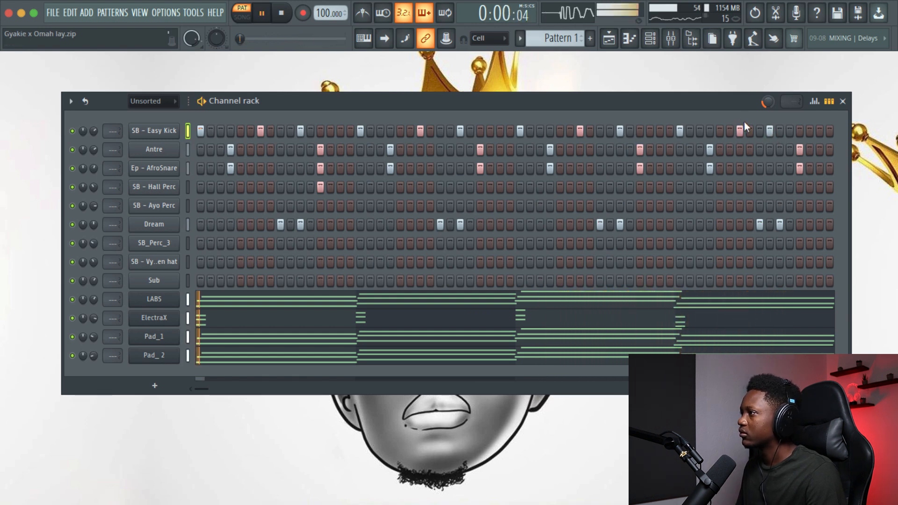
left_click(770, 131)
left_click(780, 131)
key("space")
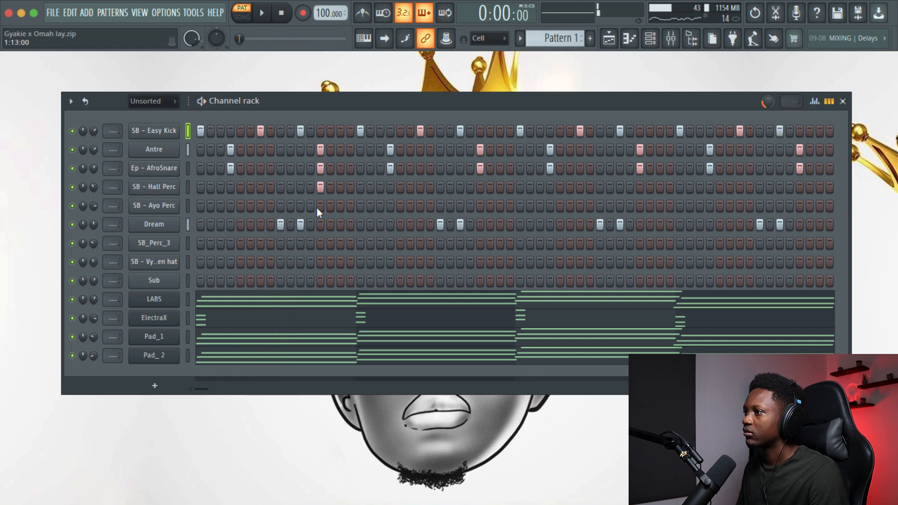
Place SB_Perc_3 hits on step 15 of all four bars while the pattern plays.
left_click(187, 243)
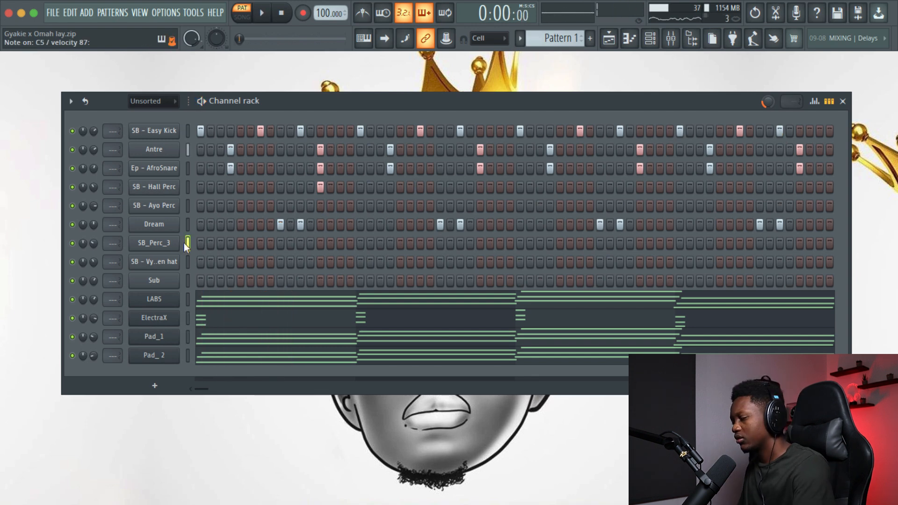
key("space")
left_click(338, 242)
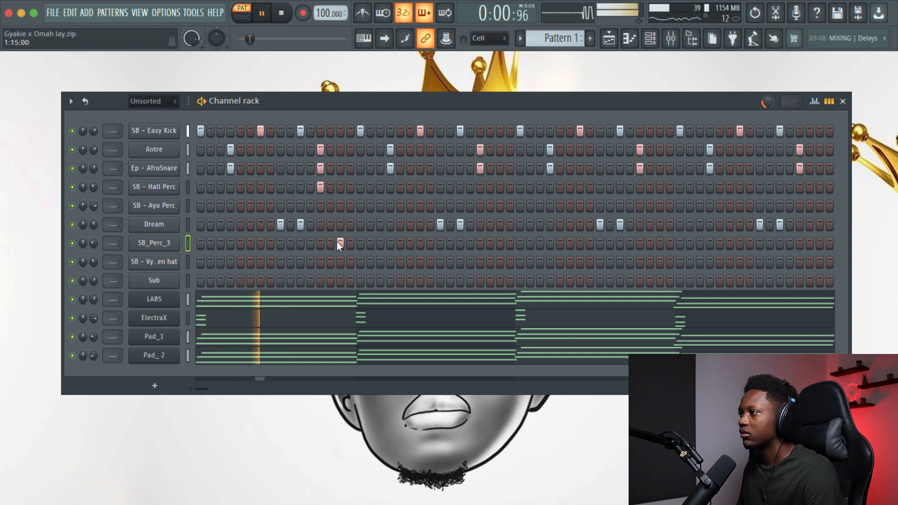
left_click(499, 243)
left_click(660, 244)
left_click(819, 244)
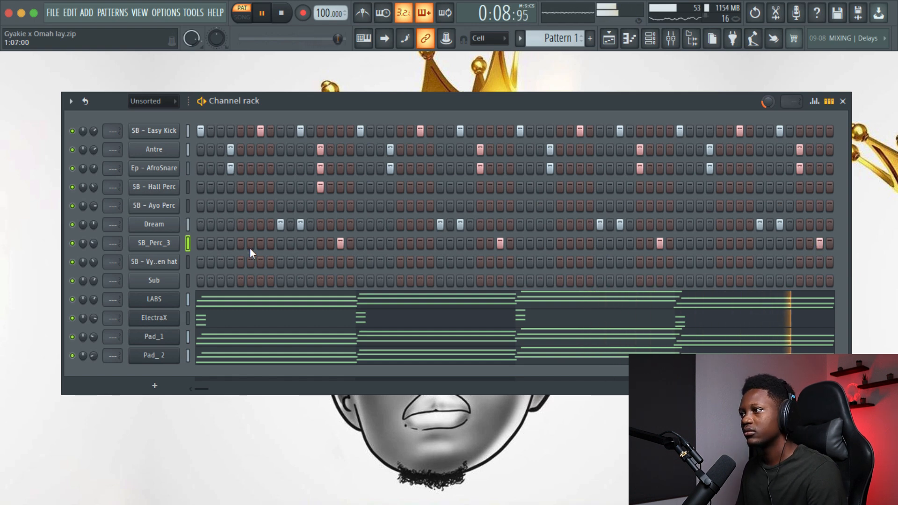
Fill the SB - Vy..en hat channel every 8 steps and clear its first-step hits, keeping only step 9 of each bar.
right_click(171, 266)
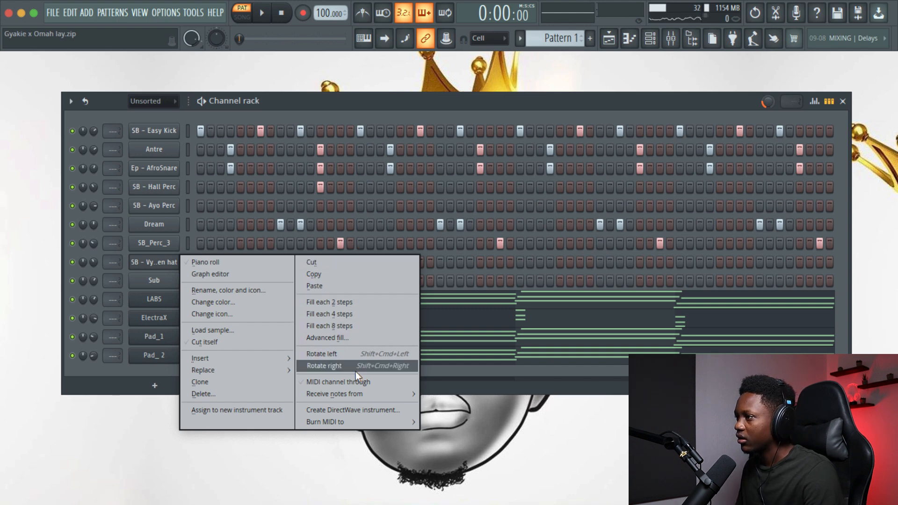
left_click(353, 328)
key("space")
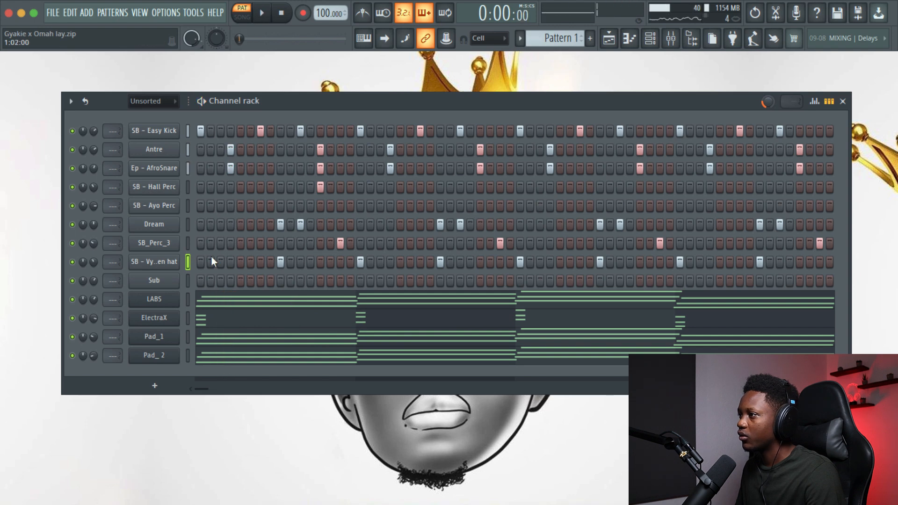
left_click(360, 262)
key("space")
left_click(520, 262)
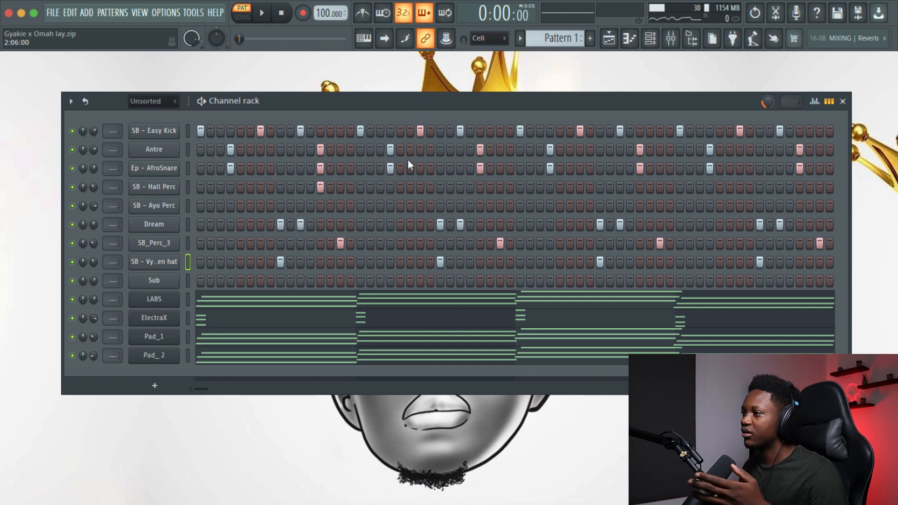
Open the Sub channel's piano roll, draw a six-step F4 note at the start of bar 1 and play it back.
right_click(158, 281)
left_click(206, 281)
left_click(59, 277)
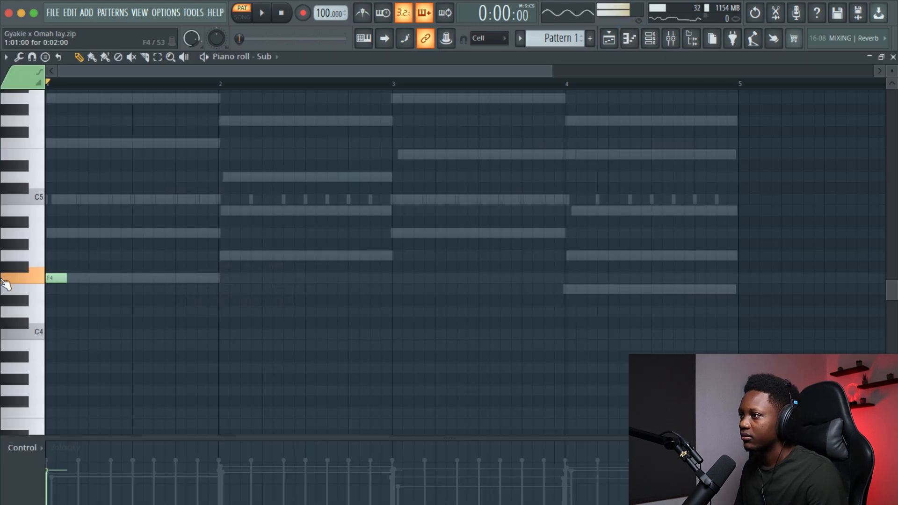
left_click_drag(70, 277, 111, 284)
key("space")
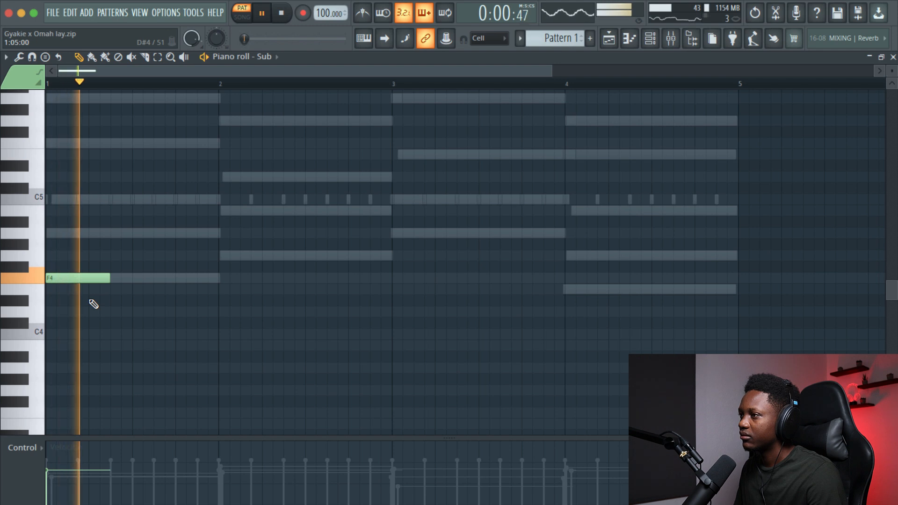
scroll(90, 301, "up", 3)
key("space")
key("space")
key("space")
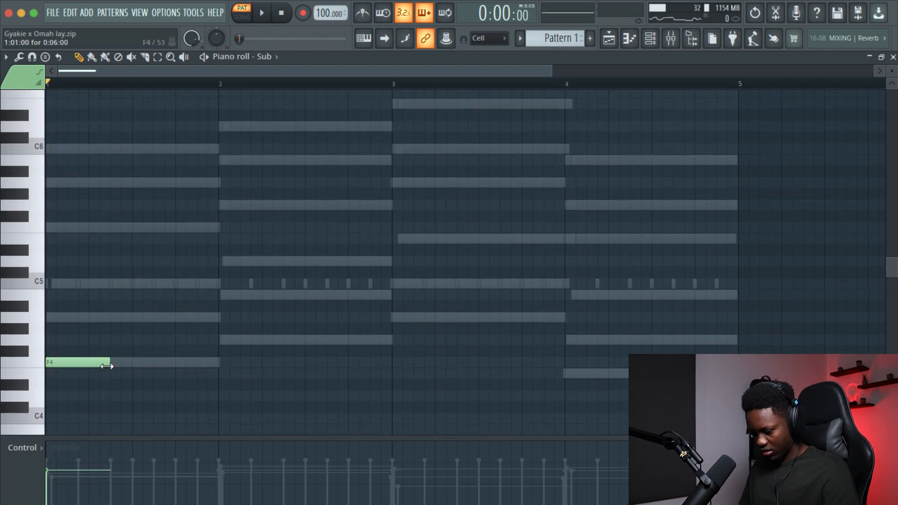
key("F2")
key("space")
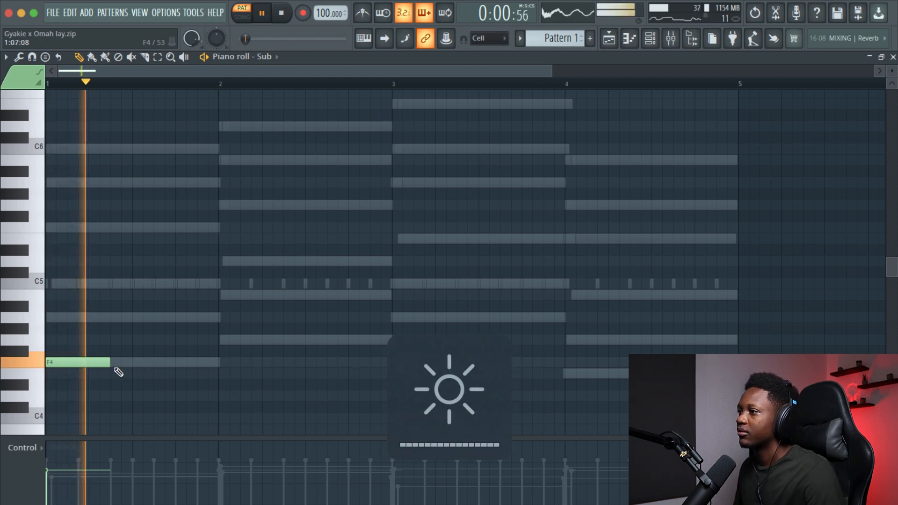
key("space")
Complete bar 1 of the Sub line with a four-step F5 on step 7 and a six-step F4 on step 11.
left_click(117, 229)
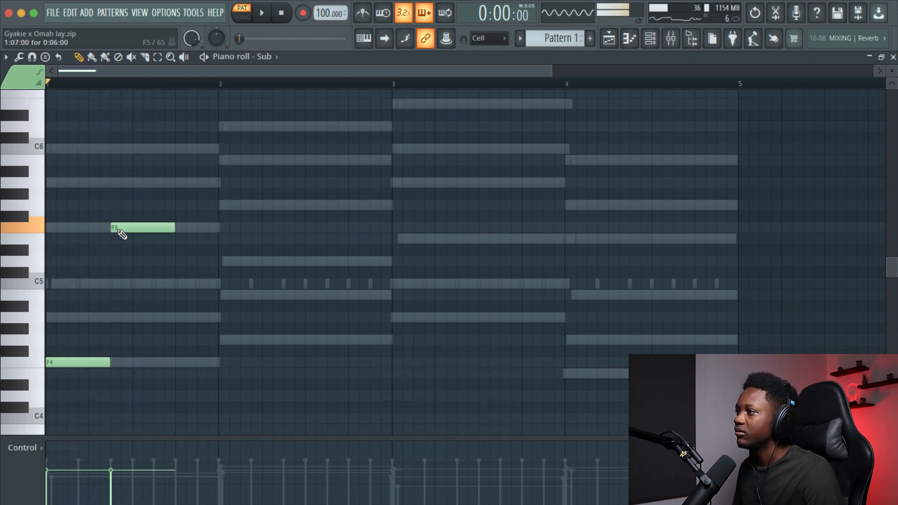
key("space")
left_click(181, 363)
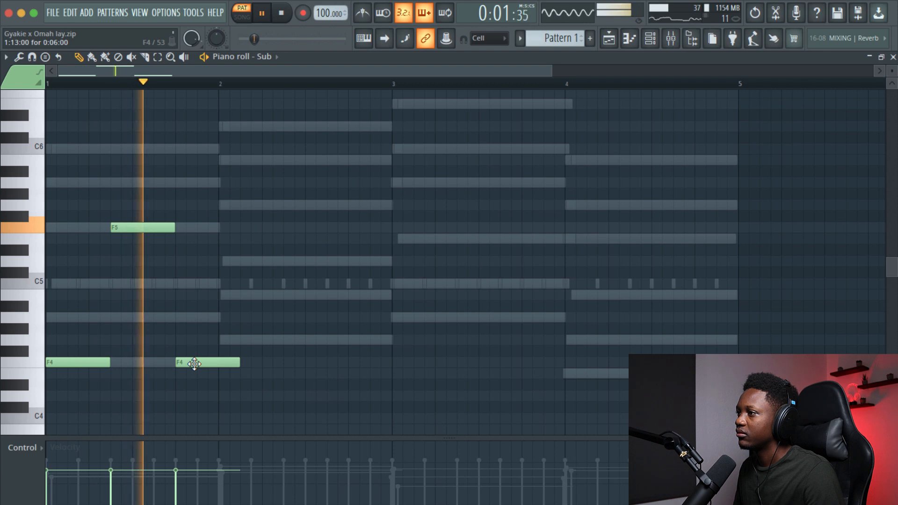
key("space")
key("space")
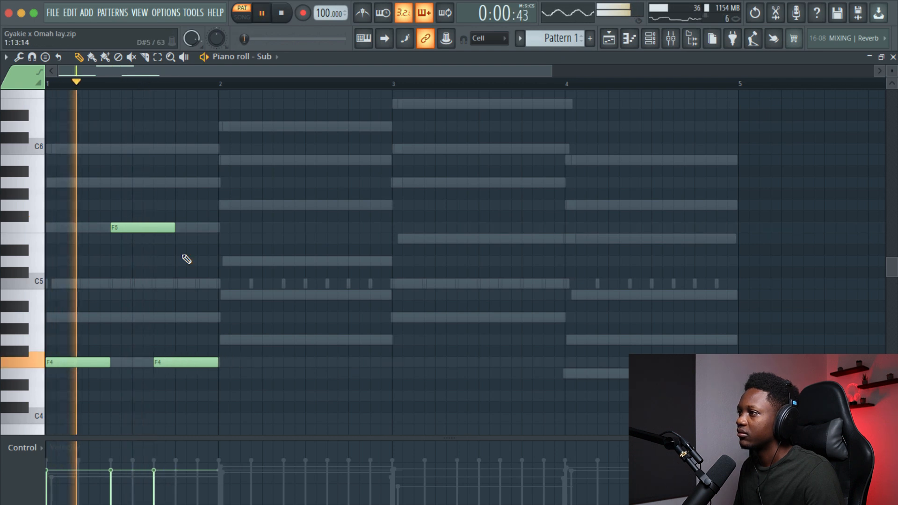
left_click_drag(175, 228, 153, 228)
key("space")
key("space")
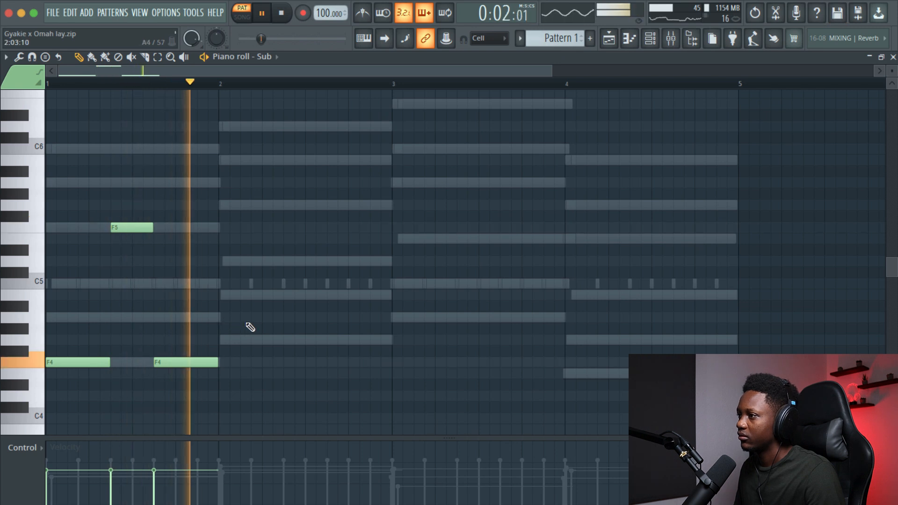
key("space")
Repeat the Sub phrase in bars 2, 3 and 4 transposed to G, A and E, play it back and close the piano roll.
left_click_drag(174, 391, 28, 201)
left_click_drag(71, 364, 584, 385)
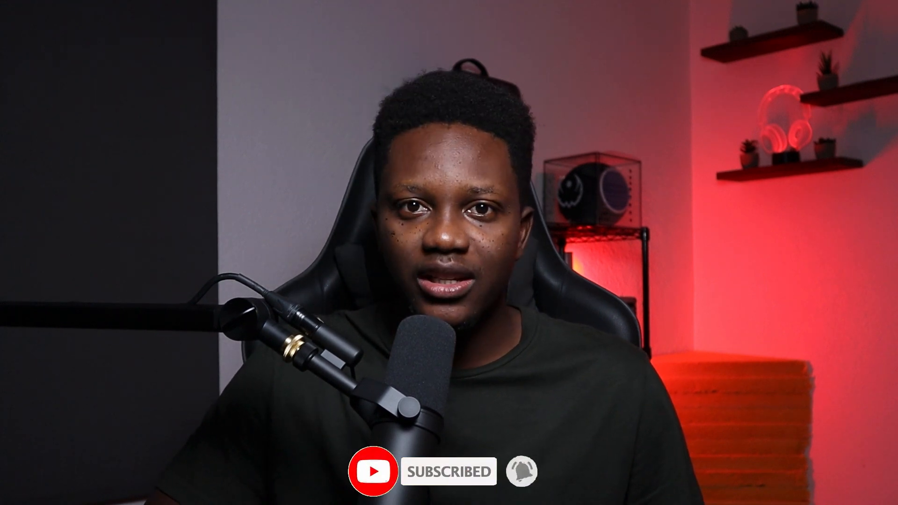
key("space")
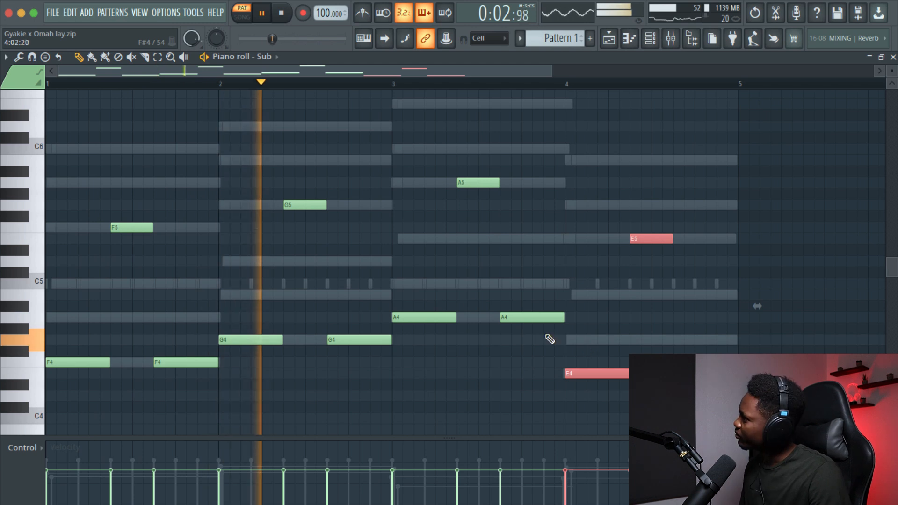
left_click(893, 56)
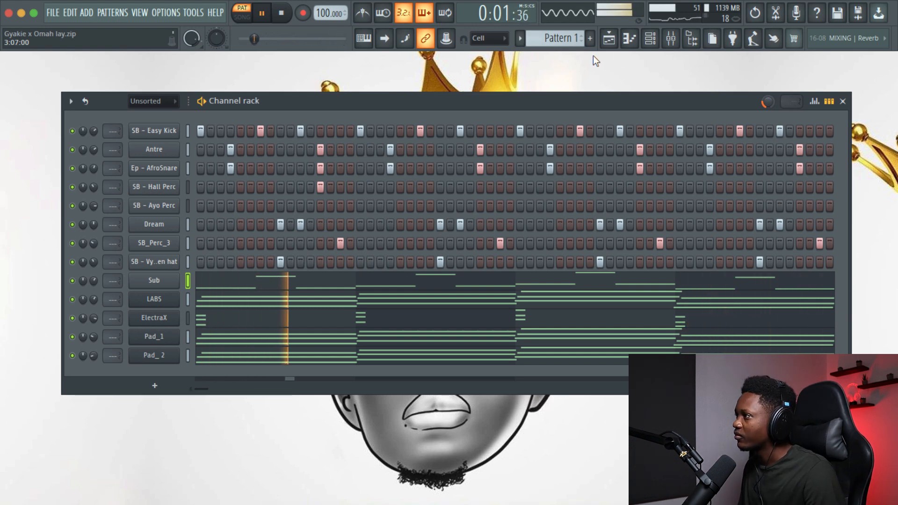
key("space")
Show the sample browser, and review the completed Pattern 1 by playing it with all channels displayed in the channel rack.
left_click(699, 41)
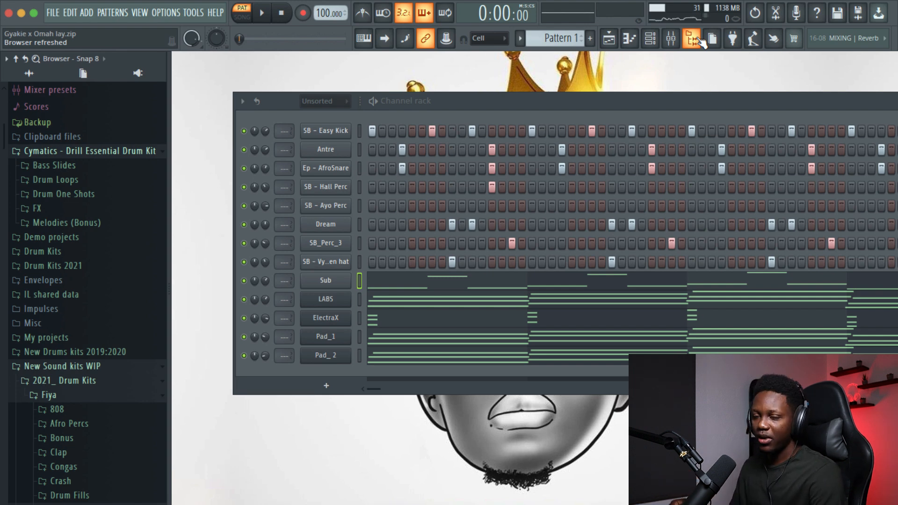
left_click_drag(678, 107, 618, 123)
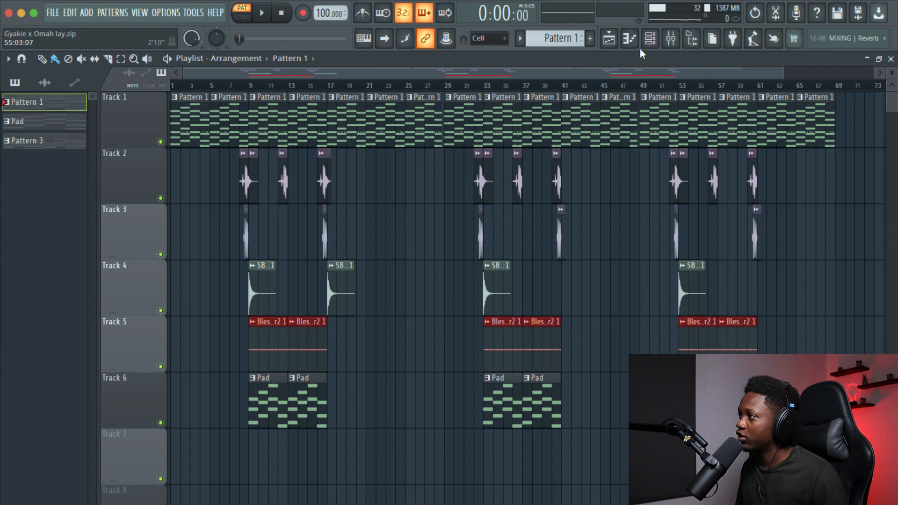
left_click(651, 39)
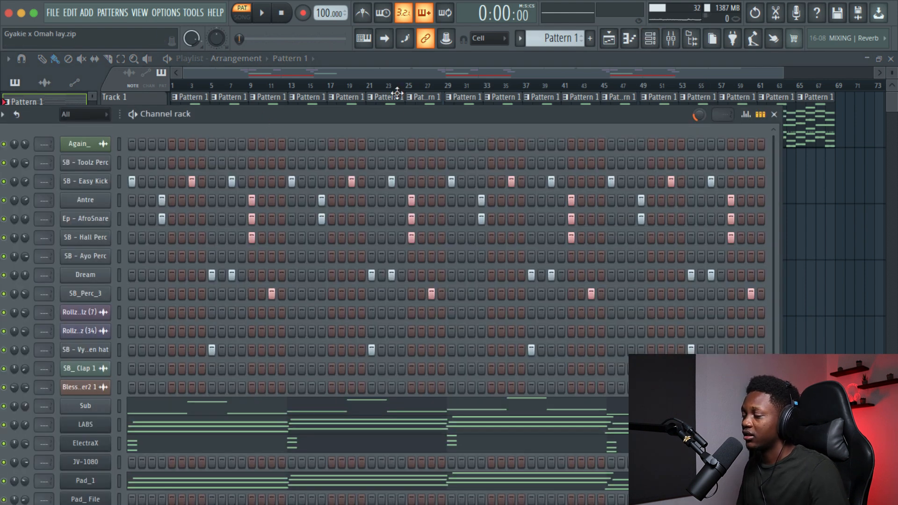
key("space")
left_click_drag(308, 114, 417, 119)
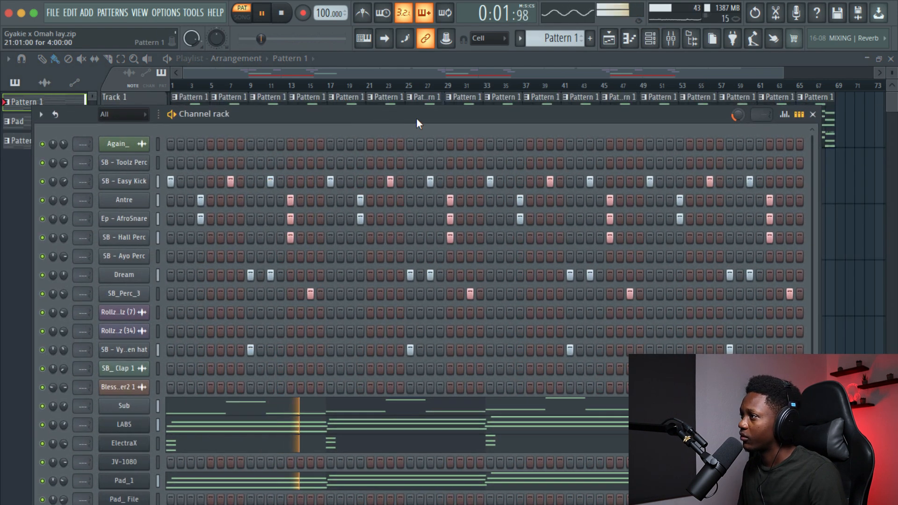
key("space")
left_click(814, 114)
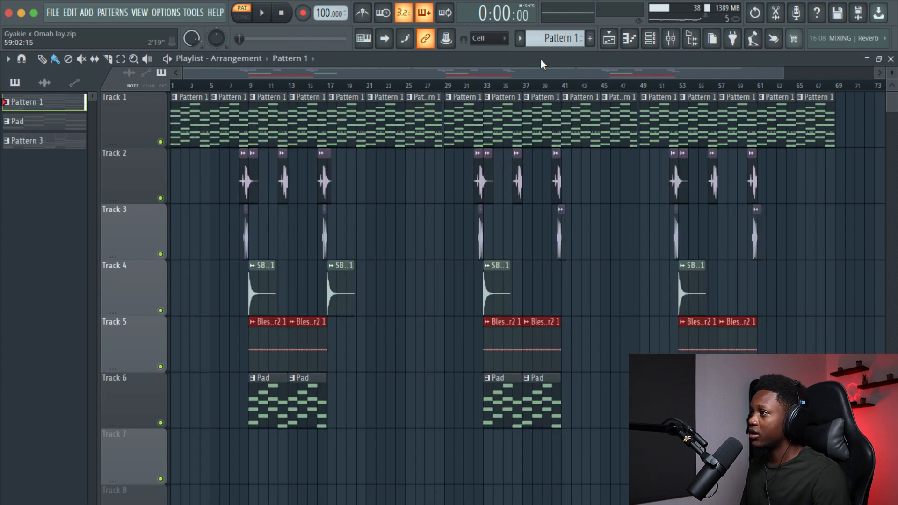
Play the arrangement in song mode around bar 9, enlarge the first 30 bars and solo Track 1.
key("space")
key("space")
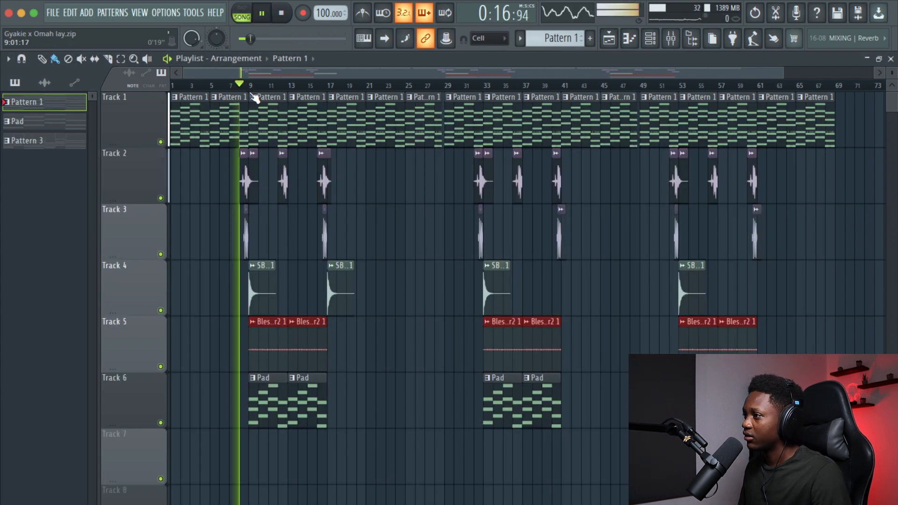
left_click_drag(780, 71, 423, 110)
right_click(162, 143)
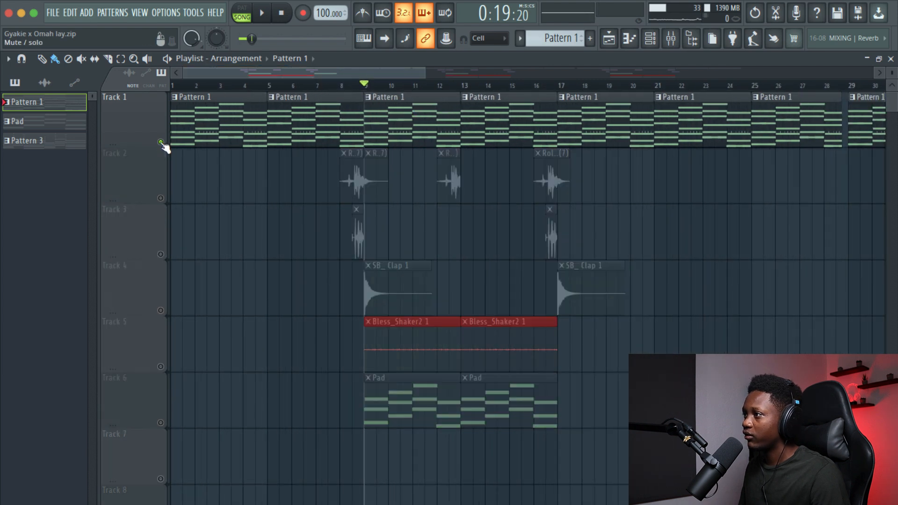
Unmute the Bless_Shaker2 track and the SB_ Clap track one after the other, playing each layer from bar 9.
left_click(160, 366)
key("space")
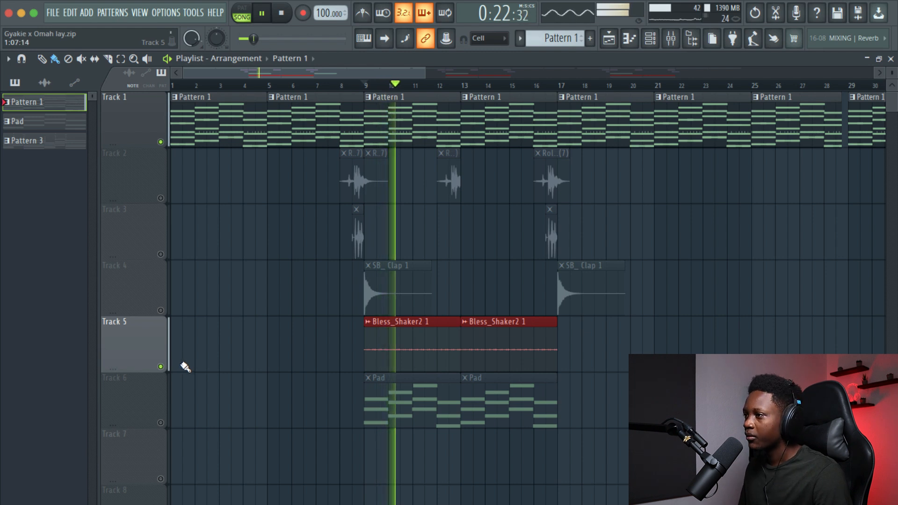
key("space")
left_click(160, 311)
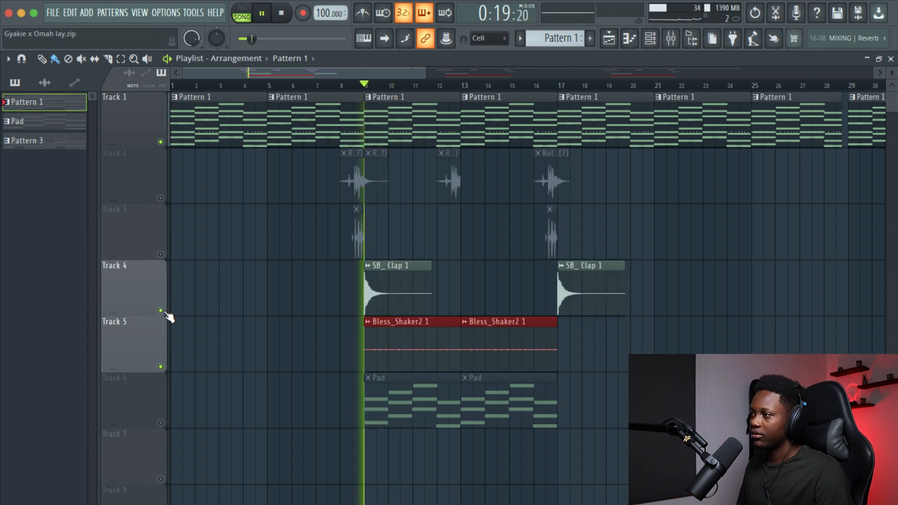
key("space")
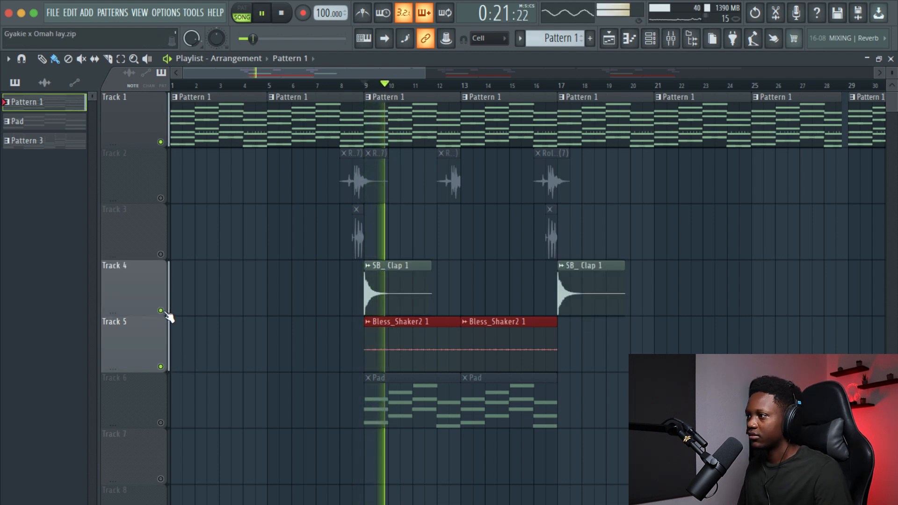
key("space")
Unmute the Pad track and both Rollz X Fillz tracks in the arrangement.
left_click(161, 423)
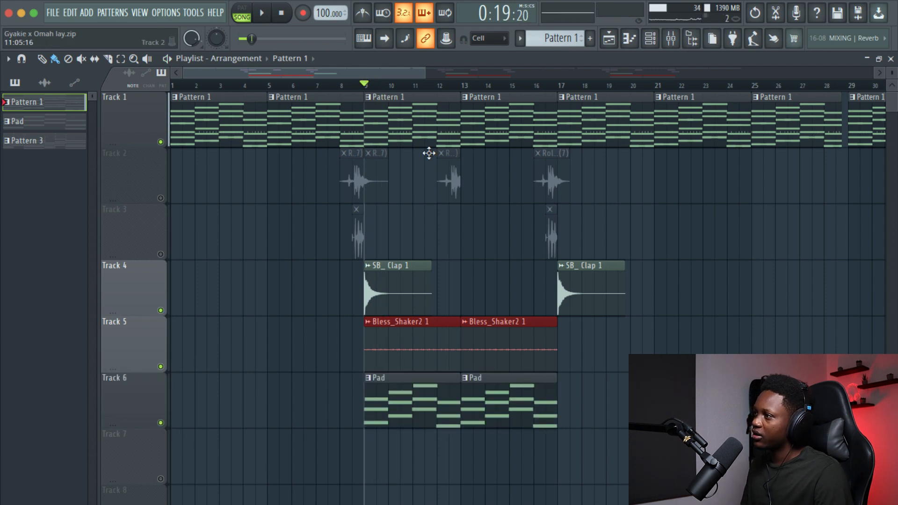
scroll(422, 167, "right", 5)
scroll(422, 168, "left", 5)
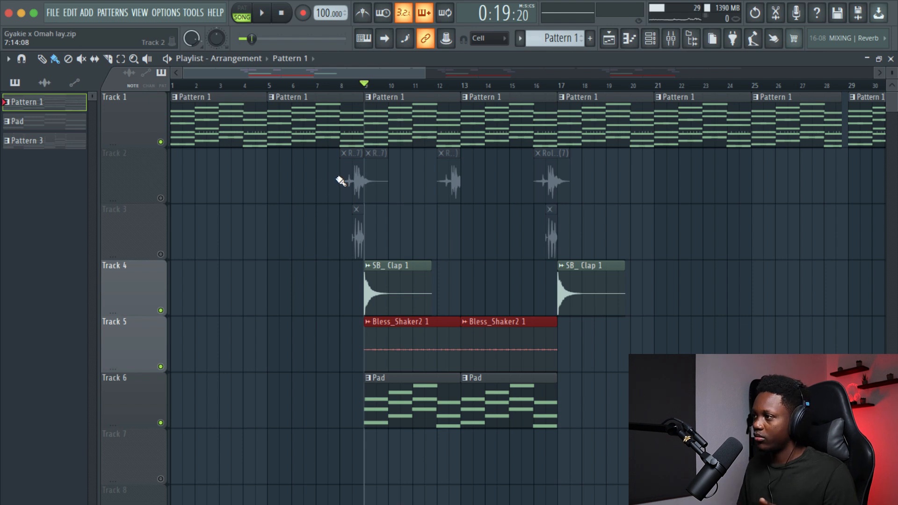
left_click(161, 254)
left_click(160, 198)
Select the Rollz X Fillz (34) clip before bar 9 and audition it.
double_click(357, 231)
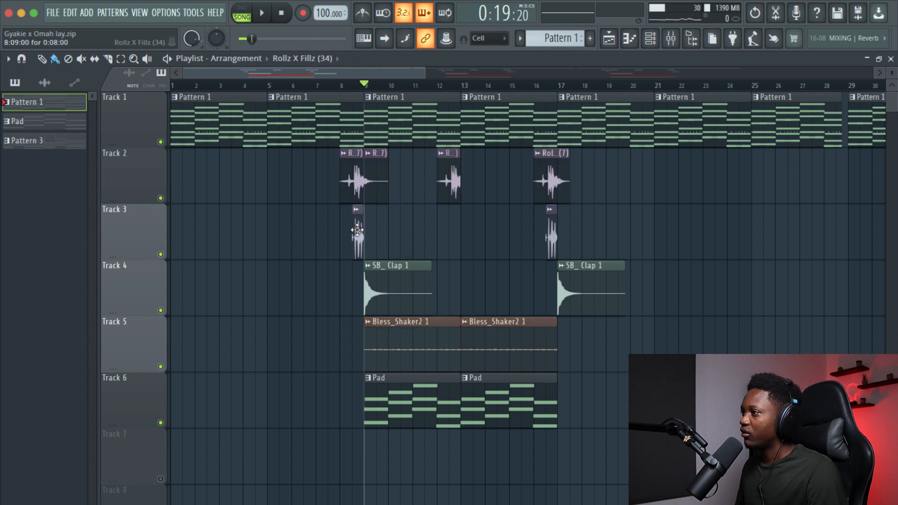
key("space")
left_click(356, 121)
key("space")
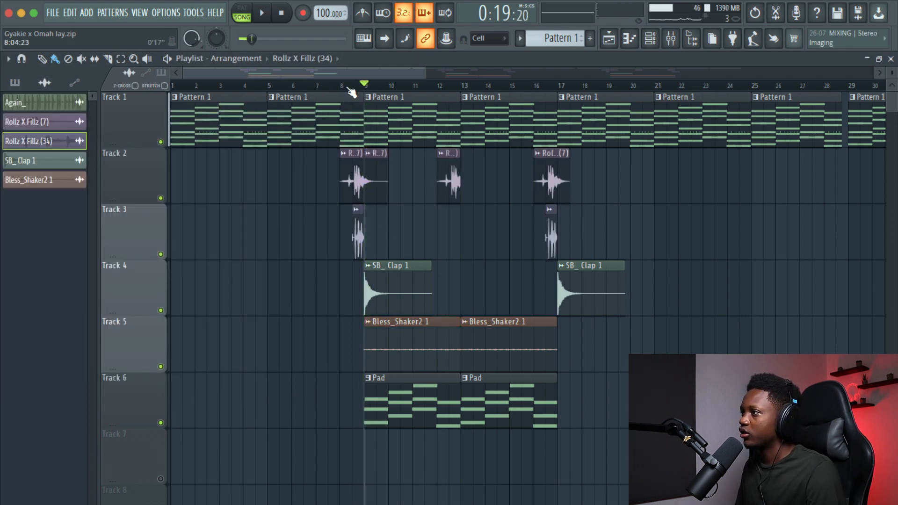
Play the arrangement with all tracks from before bar 9 past bar 17, and examine the section that follows.
left_click_drag(348, 88, 141, 76)
key("space")
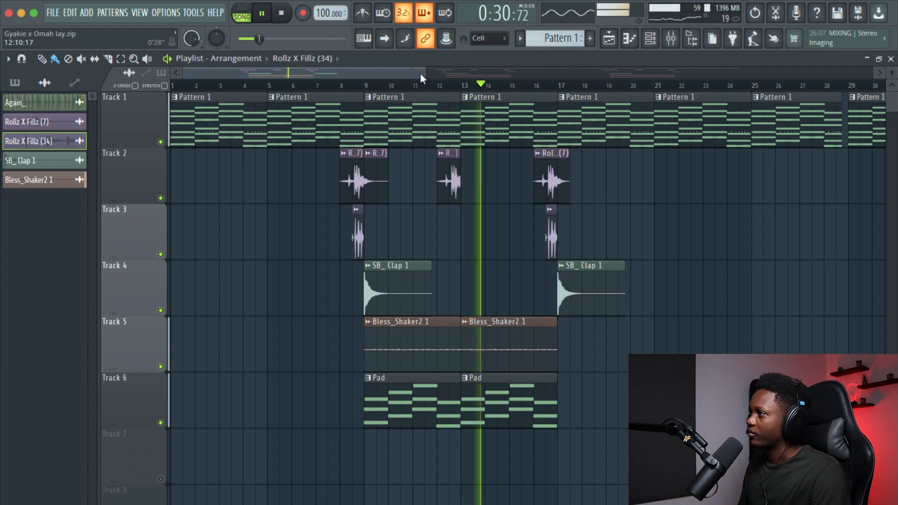
left_click_drag(423, 68, 543, 68)
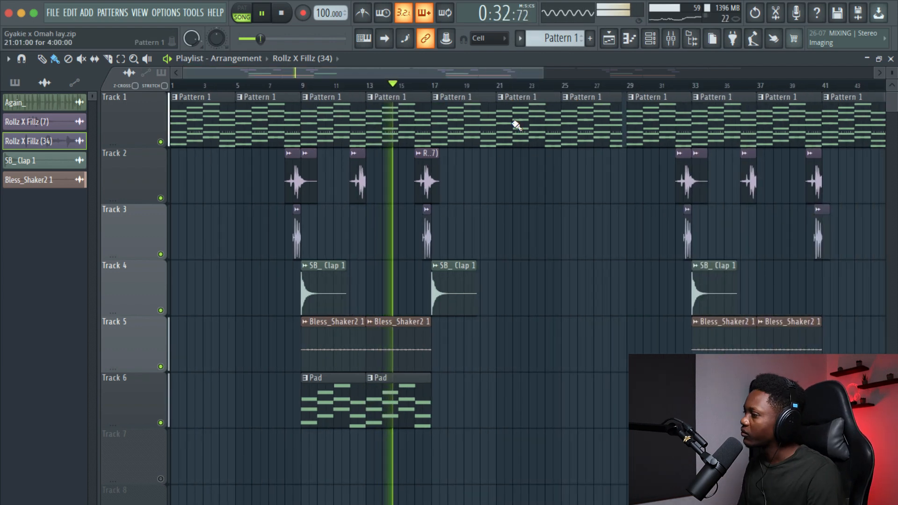
scroll(456, 174, "down", 1)
scroll(456, 174, "up", 1)
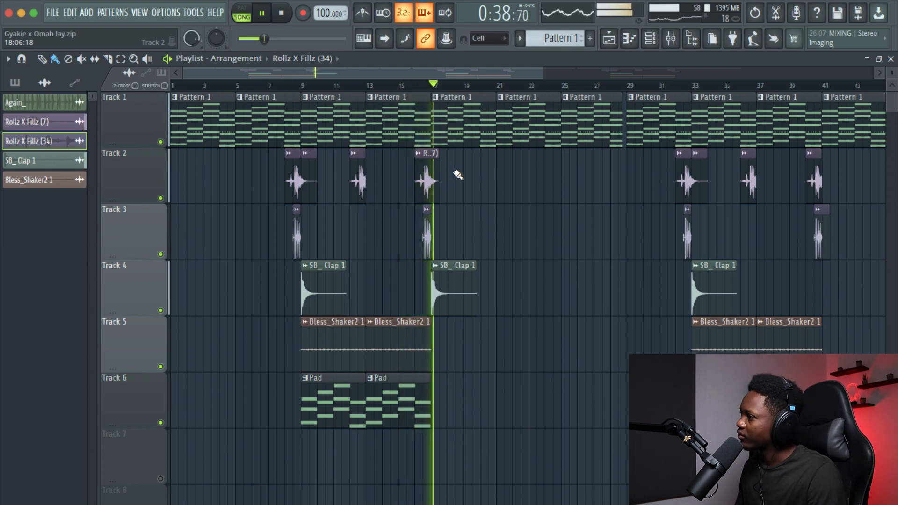
key("space")
scroll(474, 176, "right", 5)
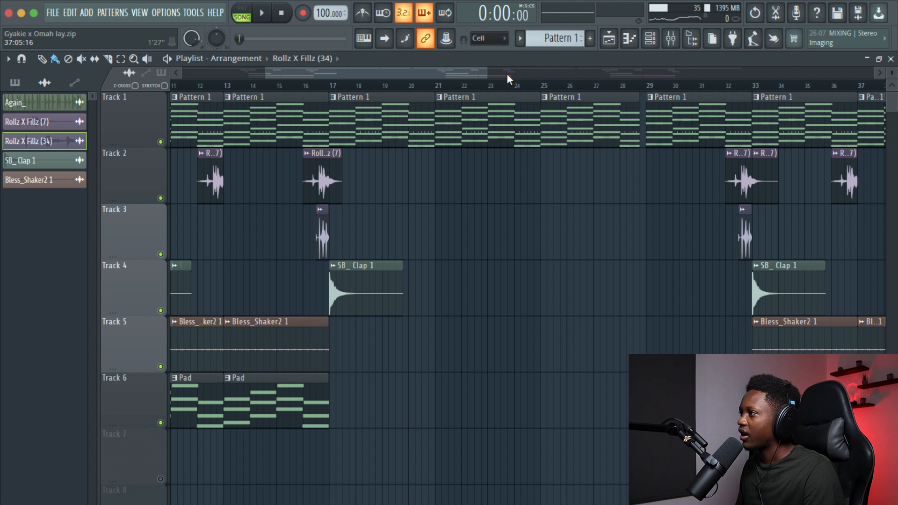
Play the arrangement from just before bar 28 through the Pattern 1 gap that leads into bar 29.
left_click(608, 86)
key("space")
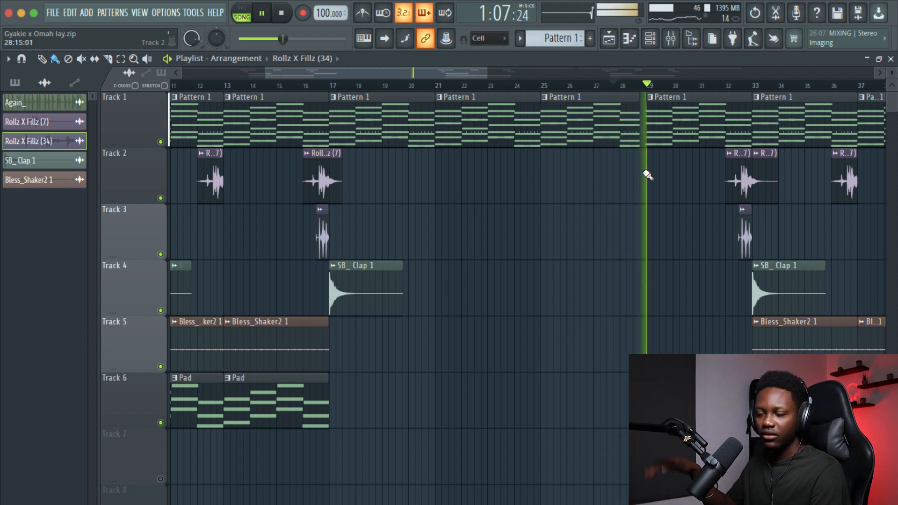
key("space")
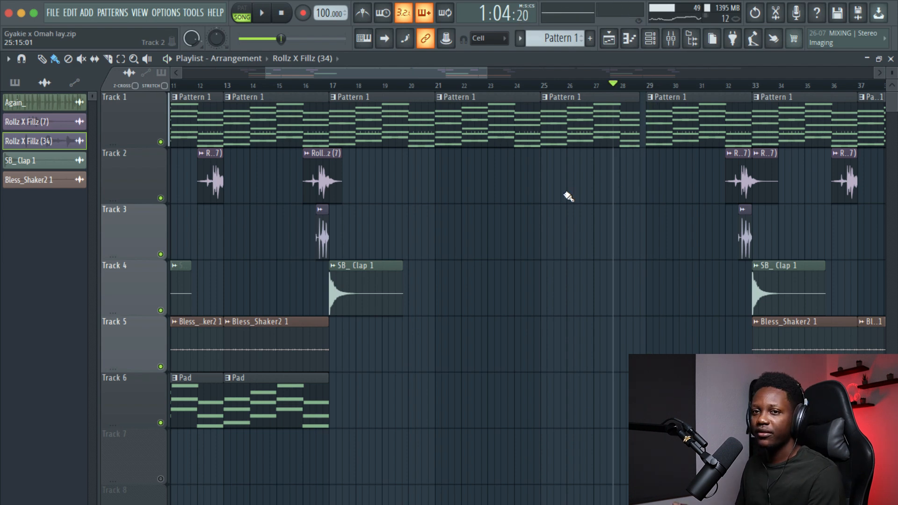
Play the transitions into bar 49 and bar 61 of the arrangement.
scroll(569, 197, "right", 5)
scroll(569, 196, "right", 5)
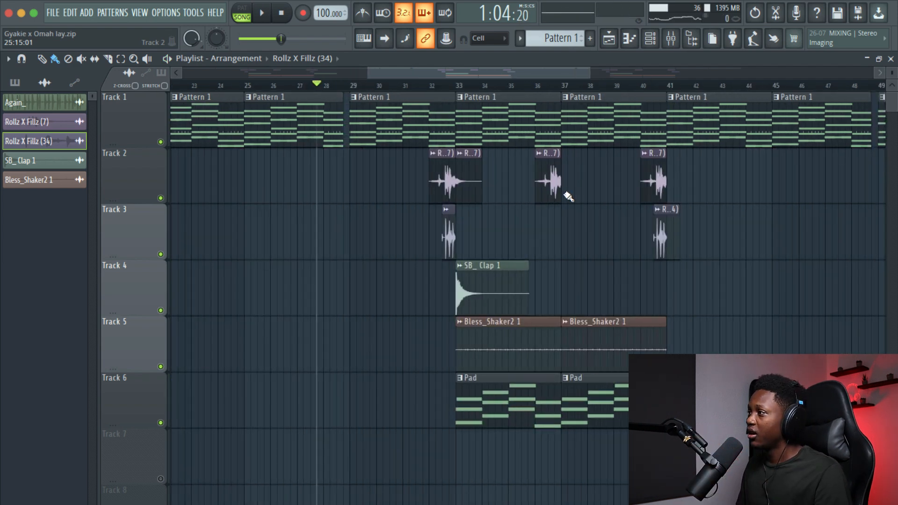
left_click(584, 87)
key("space")
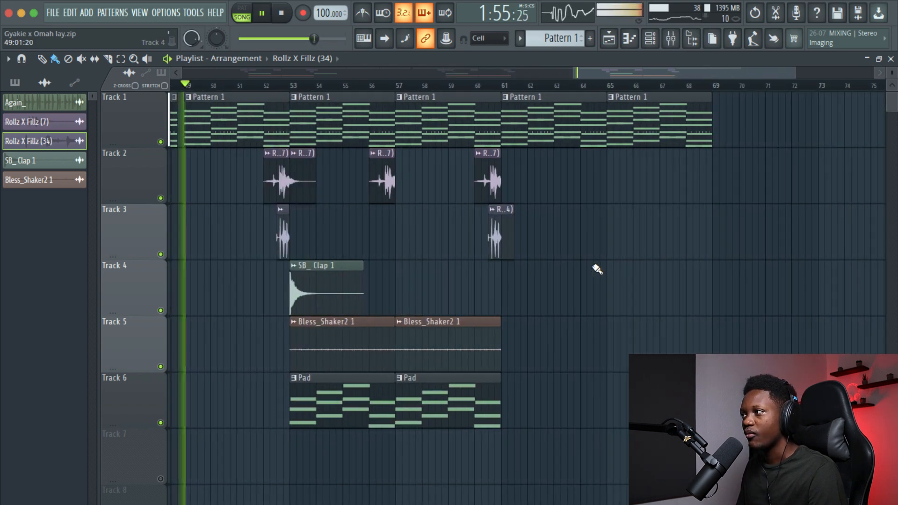
left_click(428, 87)
key("space")
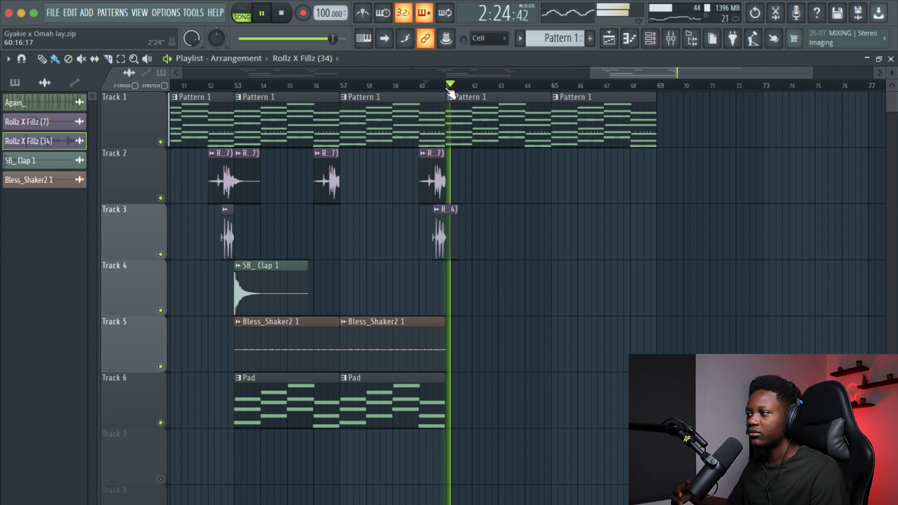
Zoom the playlist out to show the whole arrangement, examine its repeating sections and stop playback.
scroll(448, 90, "left", 5)
scroll(450, 94, "left", 20)
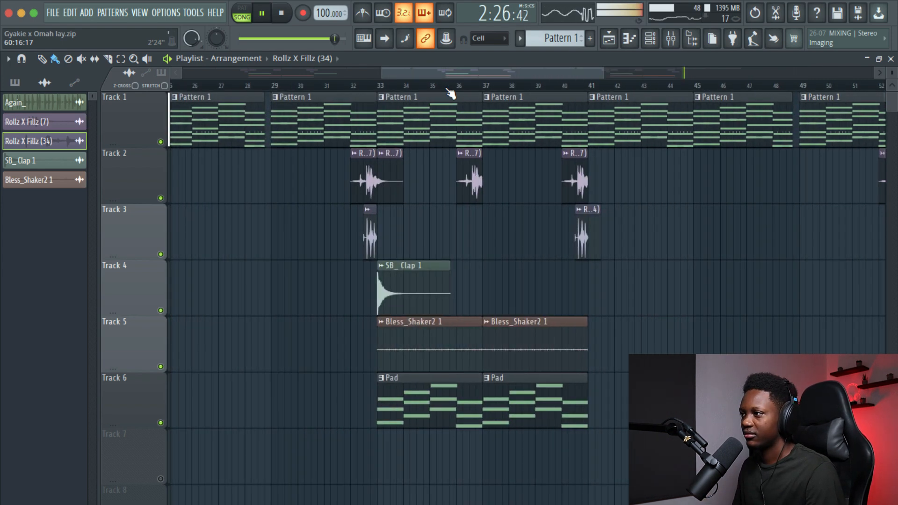
left_click_drag(386, 75, 740, 126)
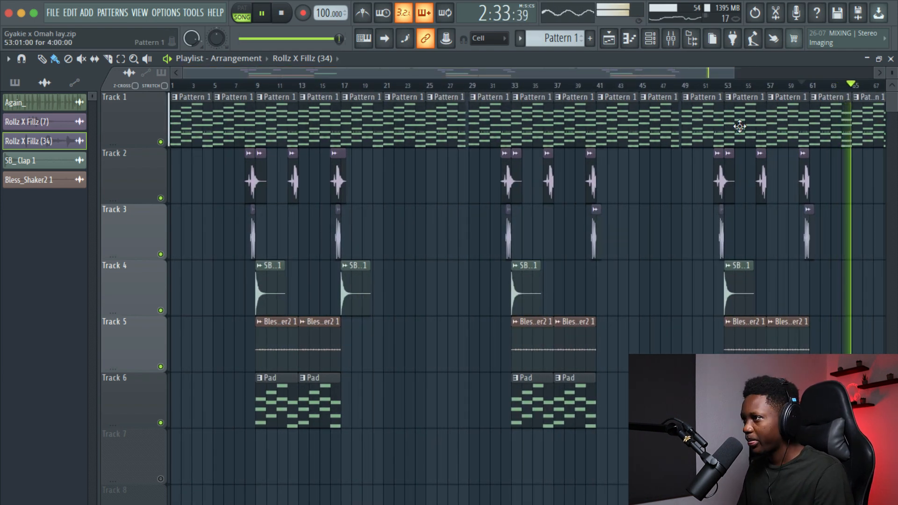
key("space")
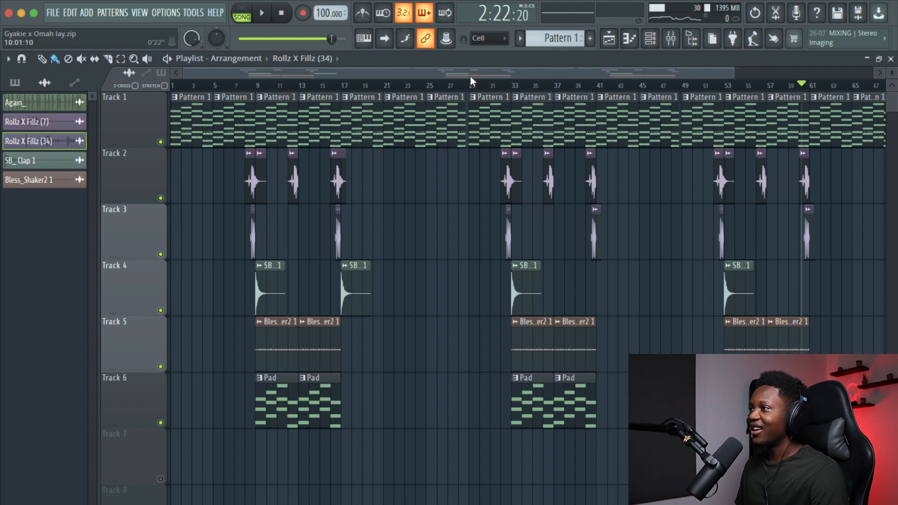
left_click_drag(733, 75, 617, 75)
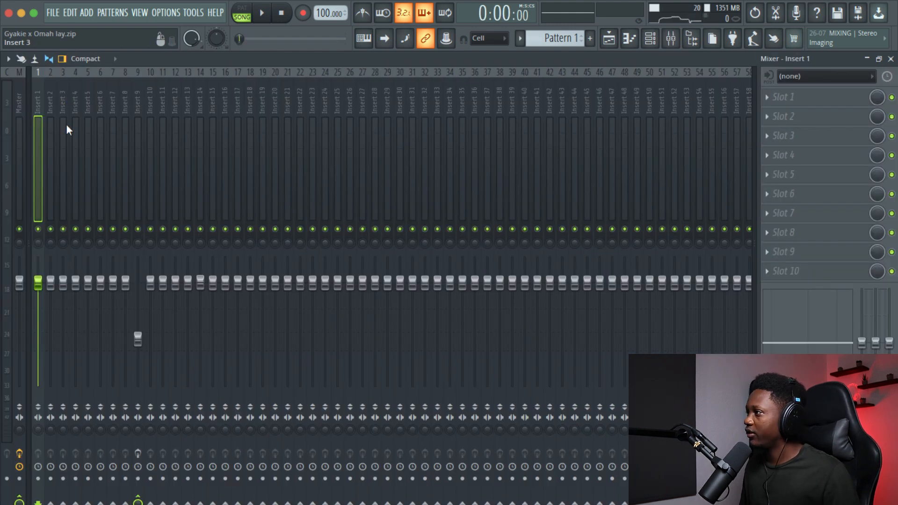
Set mixer Insert 1's audio input to the mono Input 2 and load Waves Tune Real-Time Mono in its first effect slot.
left_click(809, 75)
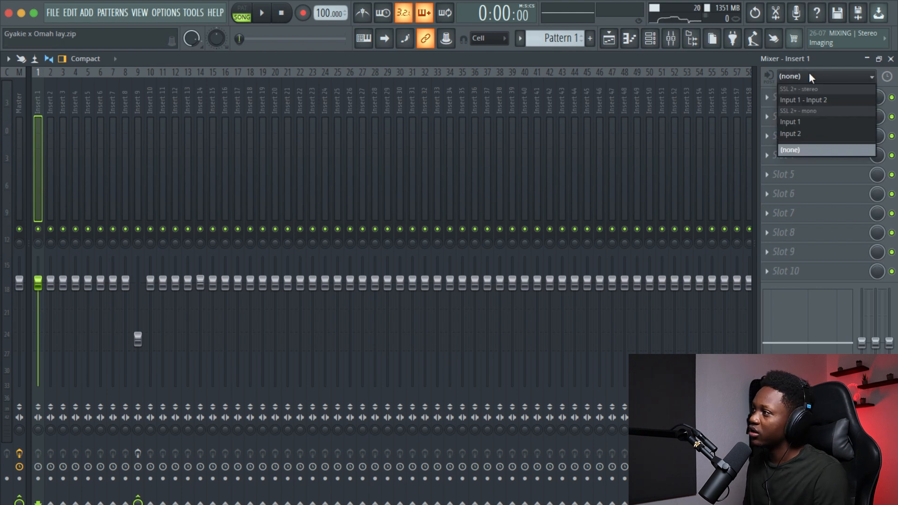
left_click(807, 134)
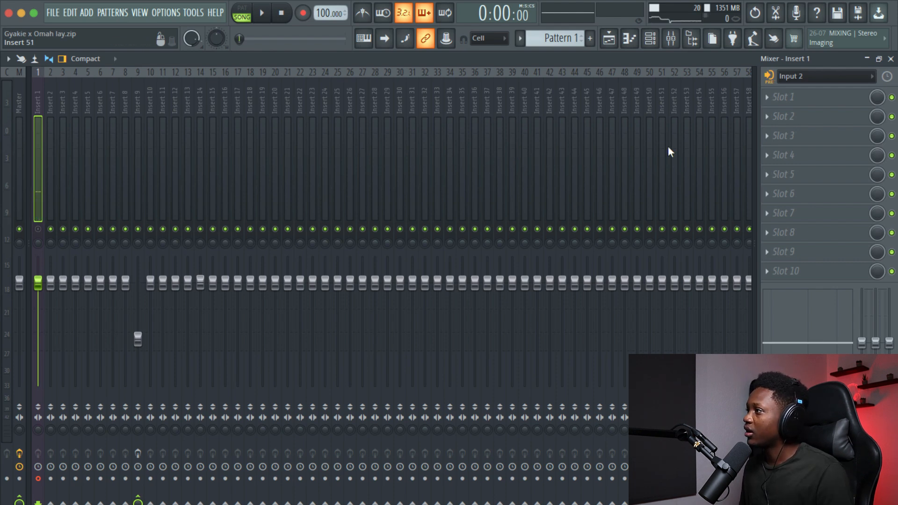
left_click(764, 97)
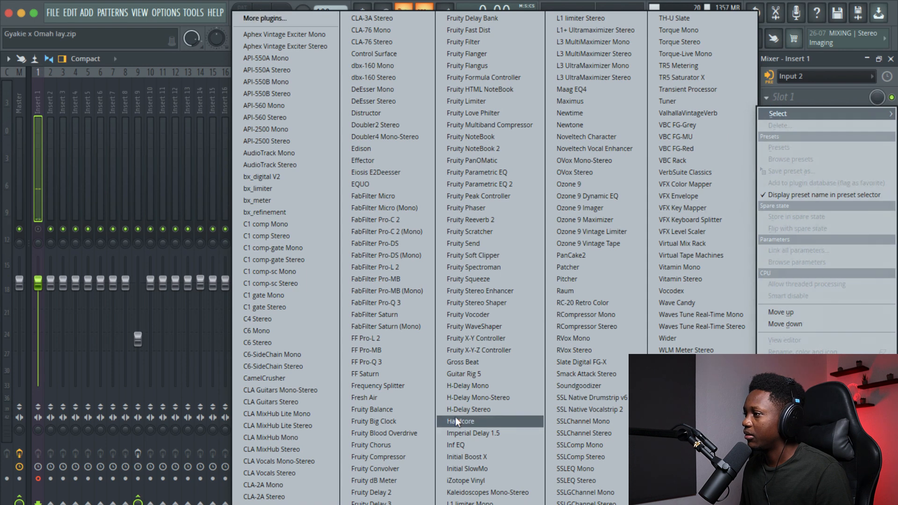
left_click(692, 315)
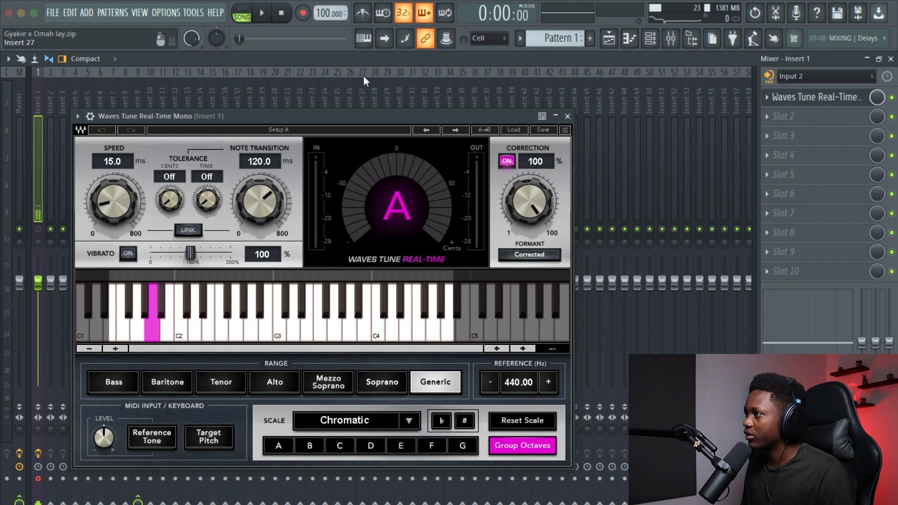
Stamp a Minor Natural (Aeolian) scale starting on F4 at bar 1 in the Again_ piano roll.
left_click(633, 45)
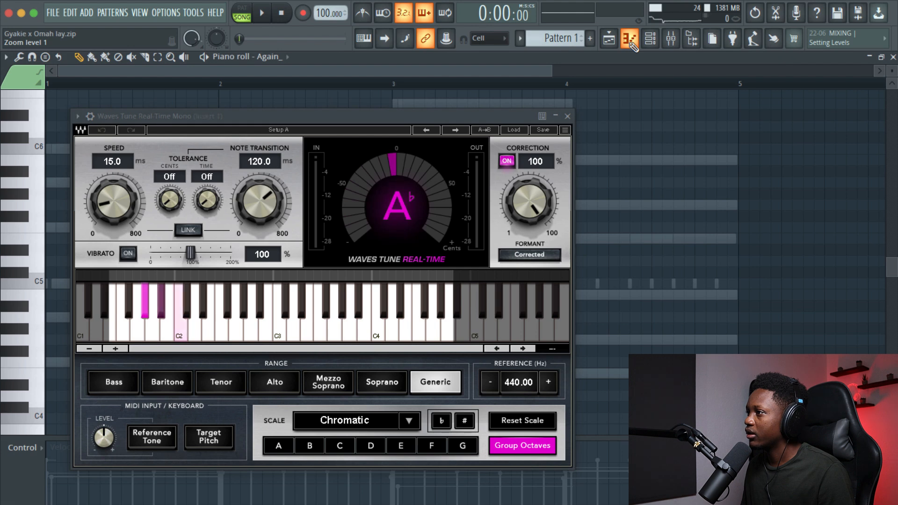
left_click_drag(256, 127, 516, 177)
left_click(6, 57)
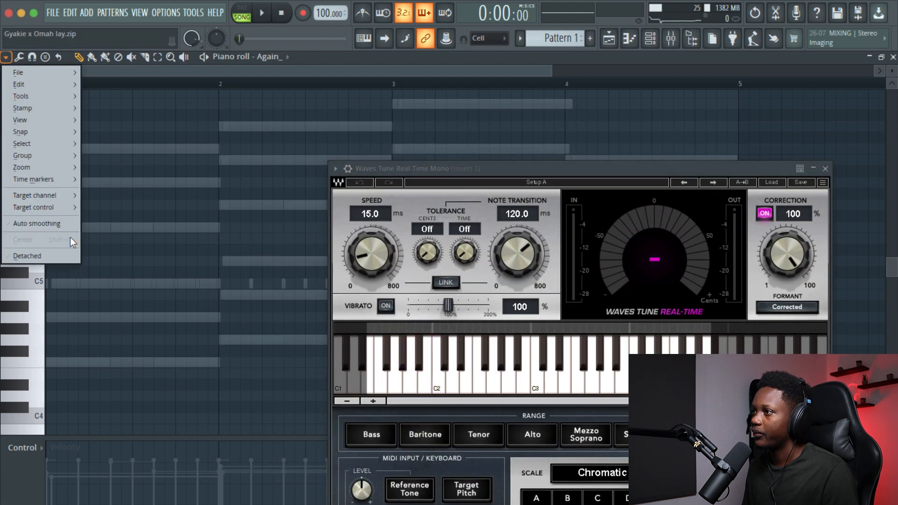
mouse_move(50, 109)
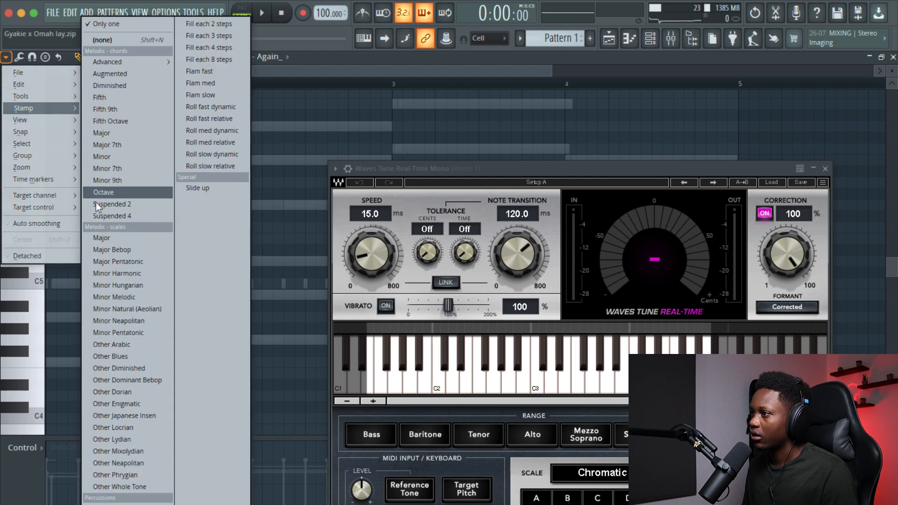
left_click(121, 320)
left_click(103, 363)
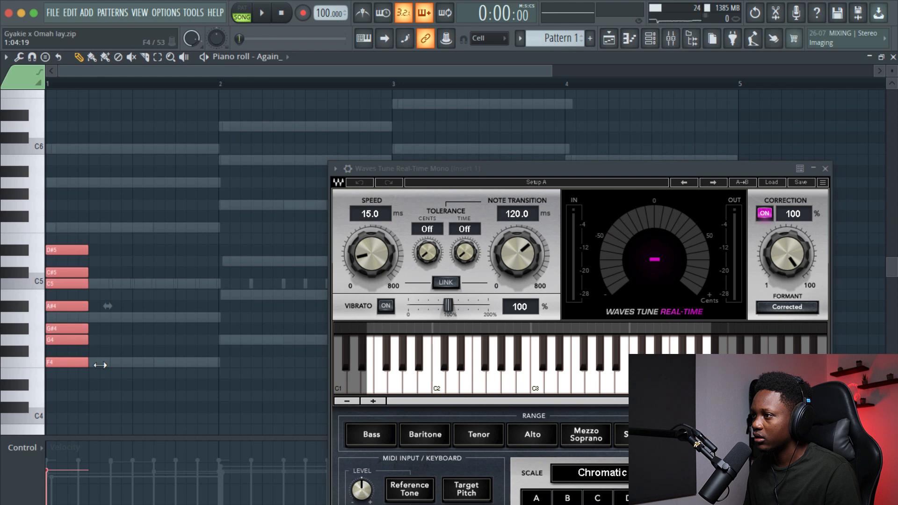
Lengthen the stamped scale notes past bar 2 and transpose them up four semitones so the scale starts on A4.
left_click_drag(87, 364, 324, 388)
key("shift+Up")
key("shift+Up")
key("shift+Up")
key("shift+Up")
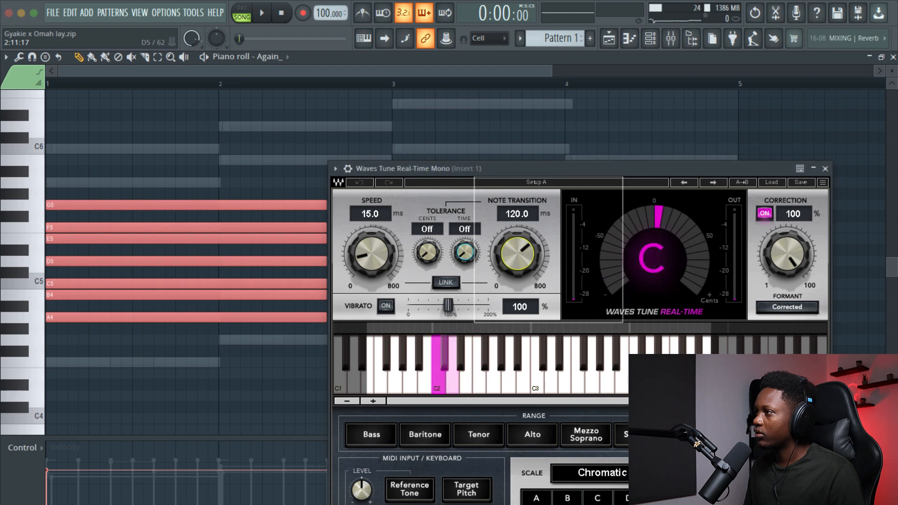
Extend the scale notes to the start of bar 5 and transpose them all up one octave to start on A5.
left_click_drag(476, 168, 640, 346)
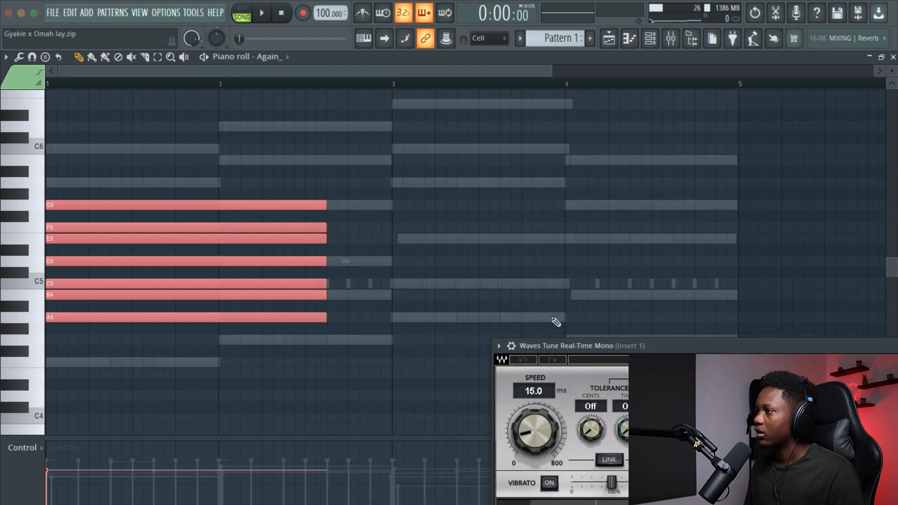
left_click_drag(326, 317, 729, 300)
key("super+a")
key("super+Up")
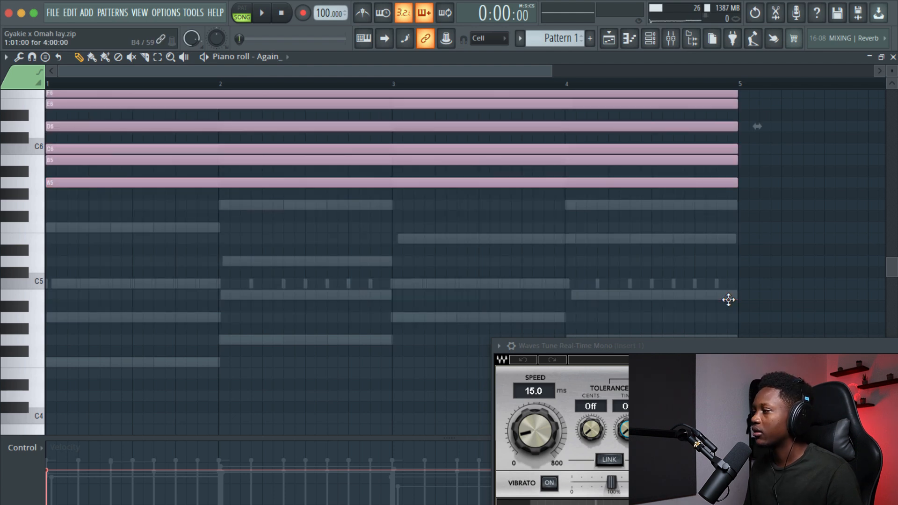
scroll(546, 278, "up", 8)
scroll(546, 278, "down", 7)
Set Waves Tune Real-Time to the A Natural Minor scale with a note transition of 0.1 ms, and close the plugin.
left_click_drag(757, 348, 405, 78)
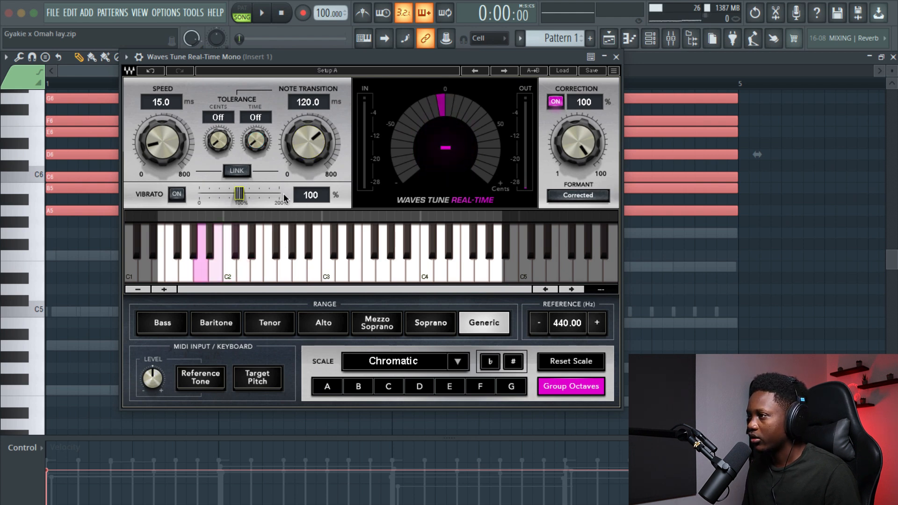
scroll(396, 369, "down", 2)
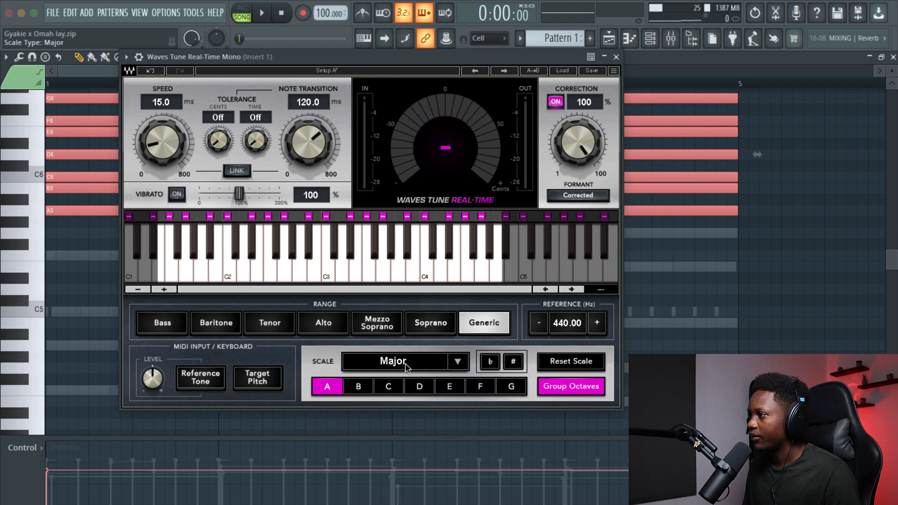
left_click_drag(298, 139, 297, 196)
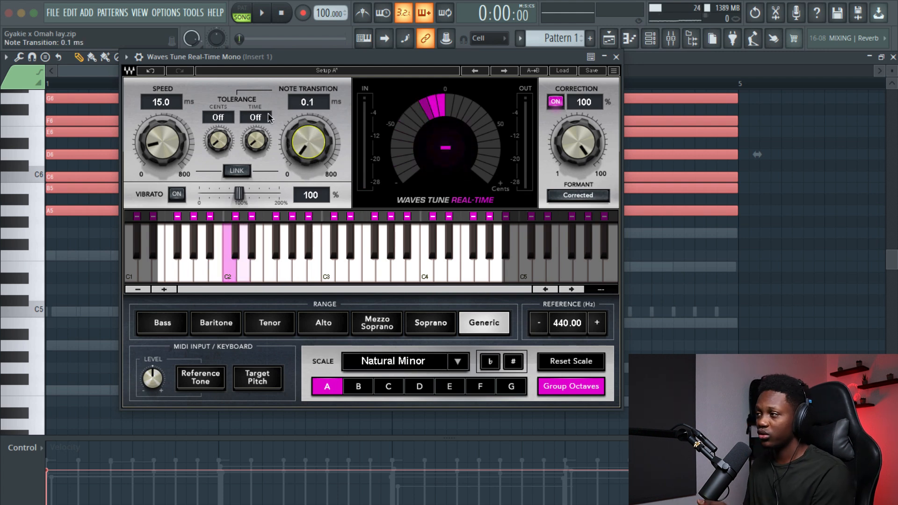
left_click(615, 57)
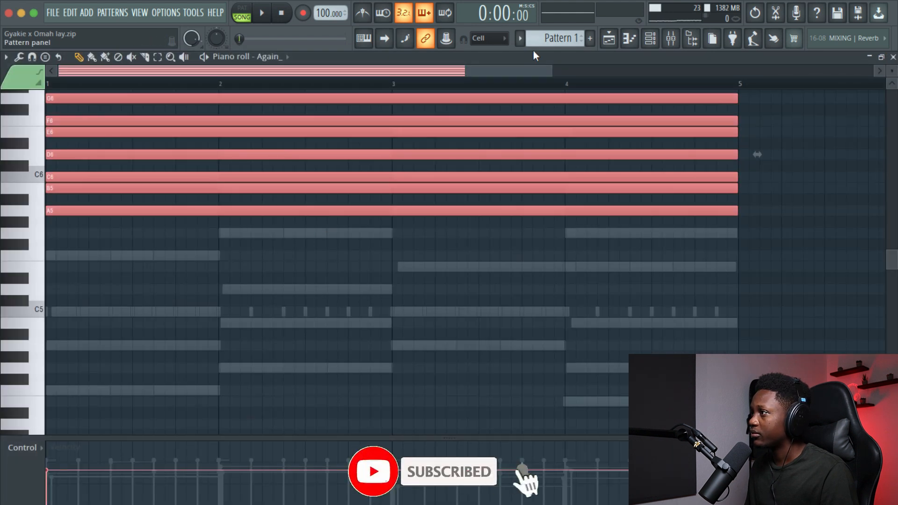
Start recording the vocal from bar 1 of the playlist with a countdown.
left_click(650, 38)
left_click(671, 39)
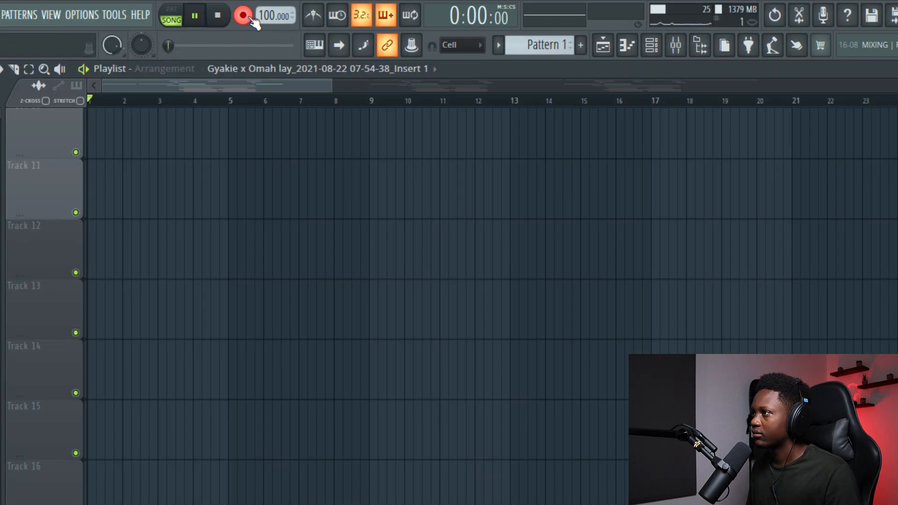
left_click(305, 14)
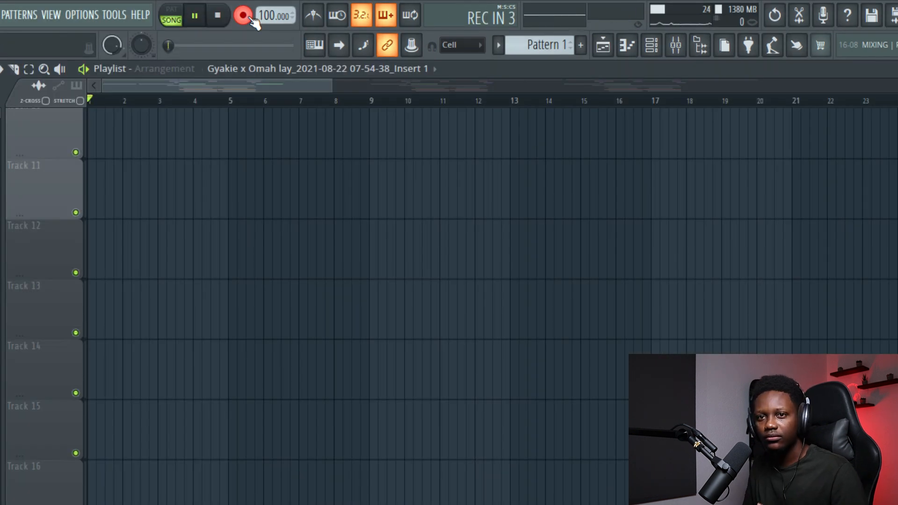
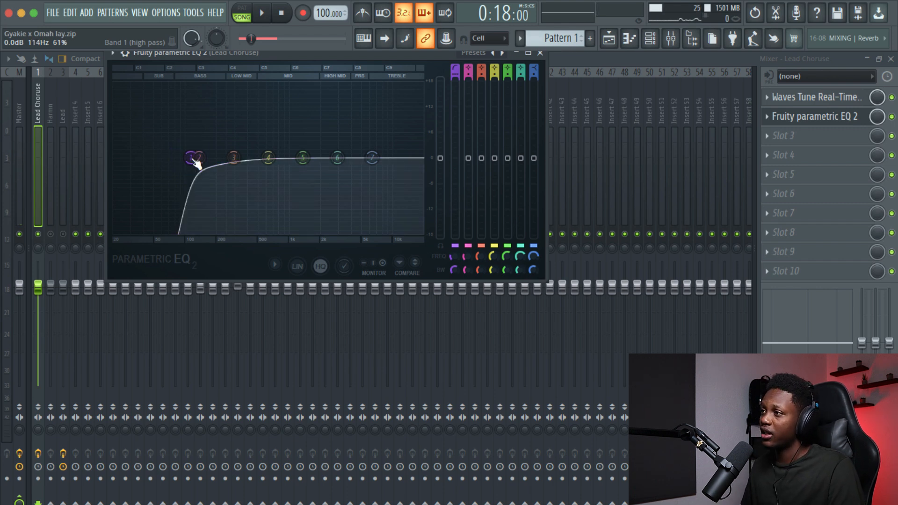
Lower the high-pass band of the Lead Choruse's Fruity Parametric EQ 2 to about 101 Hz during playback.
key("space")
left_click_drag(193, 159, 186, 158)
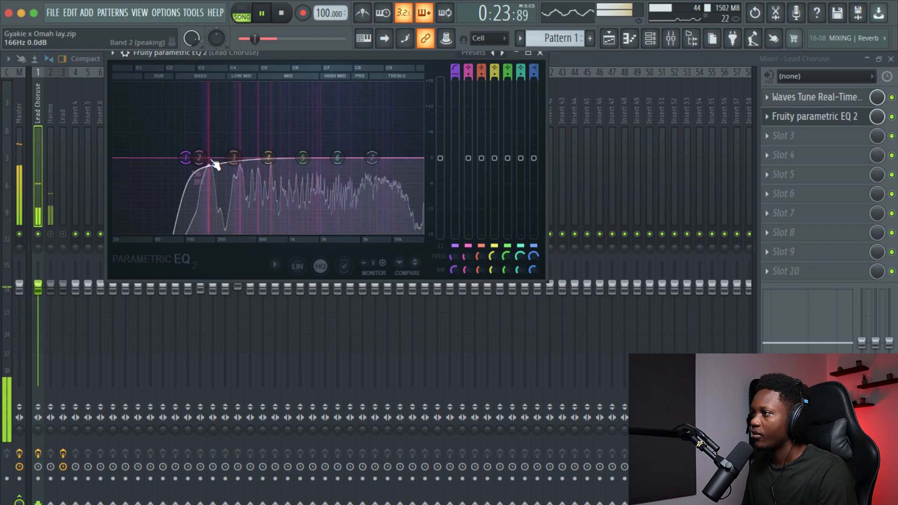
key("space")
Boost EQ band 2 as a narrow peak and sweep it across the low mids during playback, settling at about 298 Hz.
left_click_drag(213, 162, 248, 142)
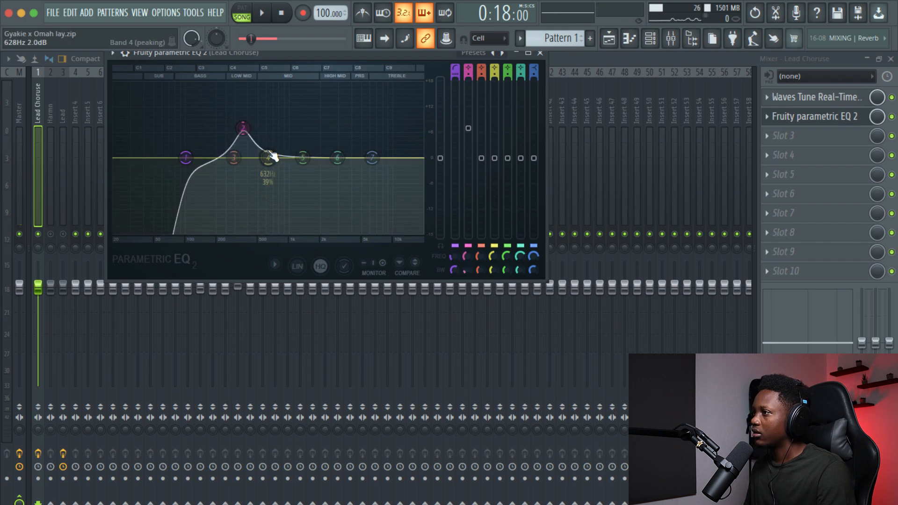
left_click_drag(238, 100, 233, 91)
key("space")
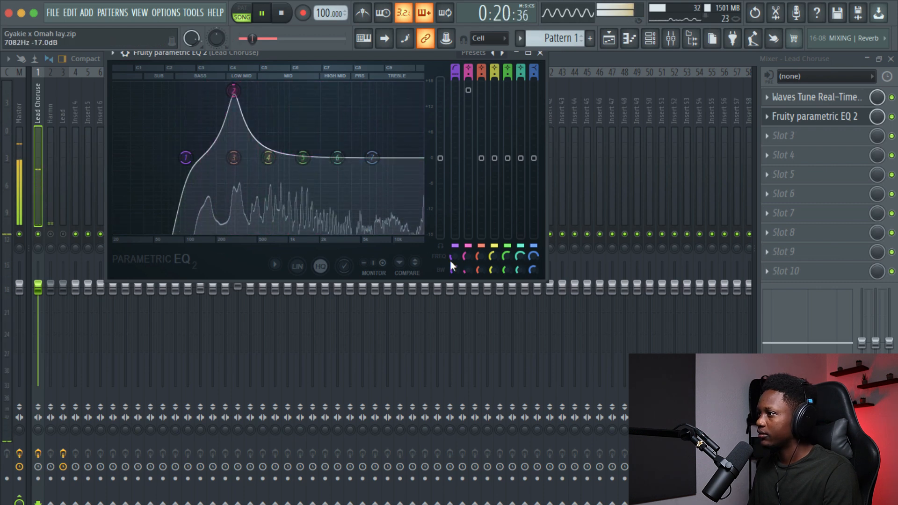
left_click_drag(469, 255, 471, 255)
key("space")
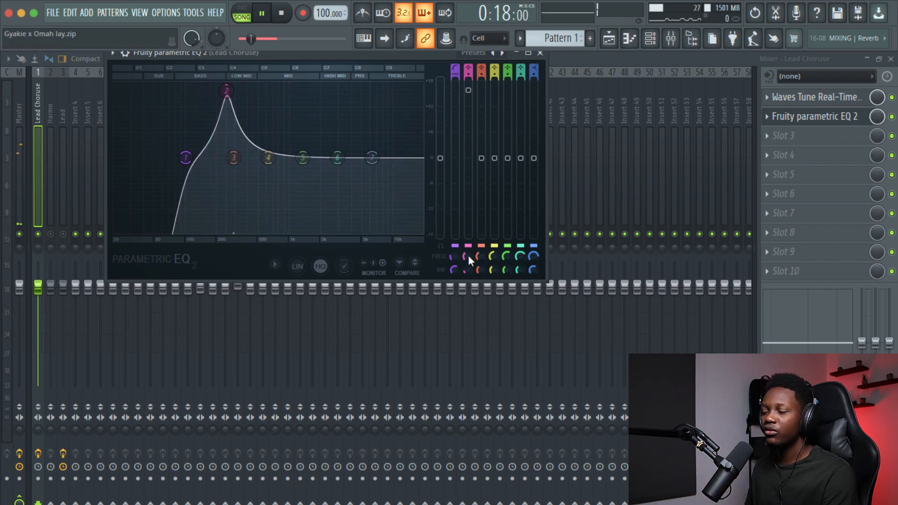
key("space")
mouse_move(467, 254)
left_mouse_down()
mouse_move(467, 236)
mouse_move(467, 252)
left_mouse_up()
key("space")
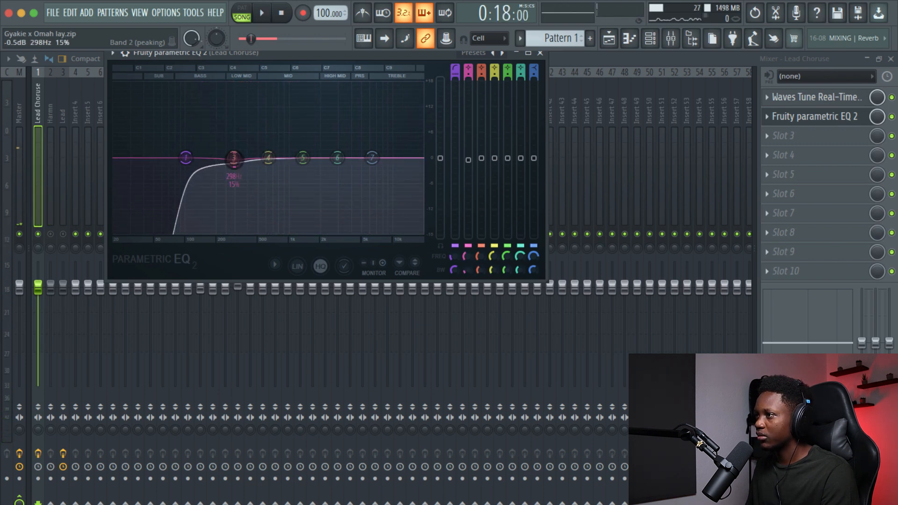
Cut EQ band 2 slightly below 0 dB at about 298 Hz and audition the Lead Choruse vocal.
key("space")
left_click_drag(468, 172, 468, 175)
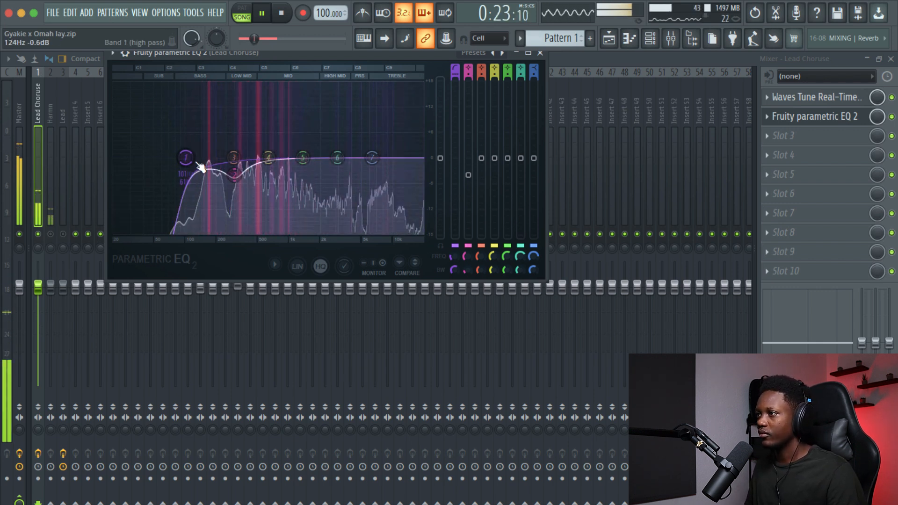
key("space")
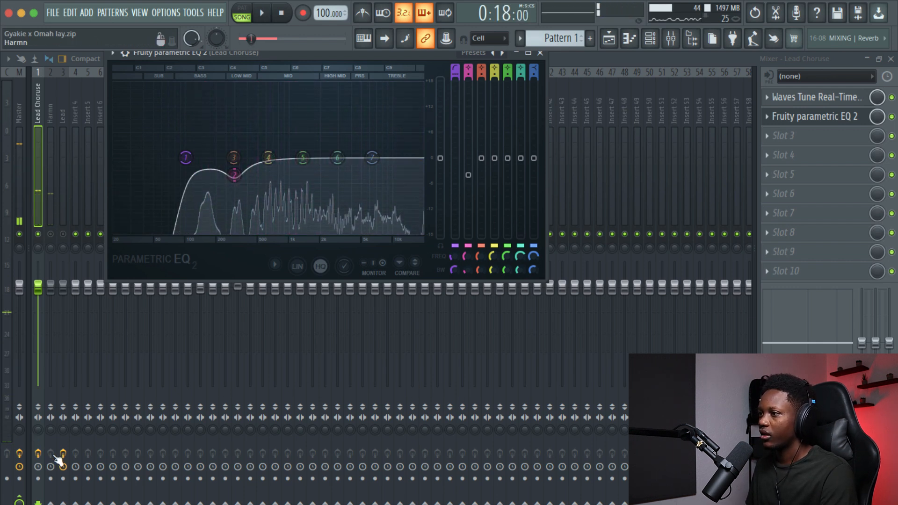
key("space")
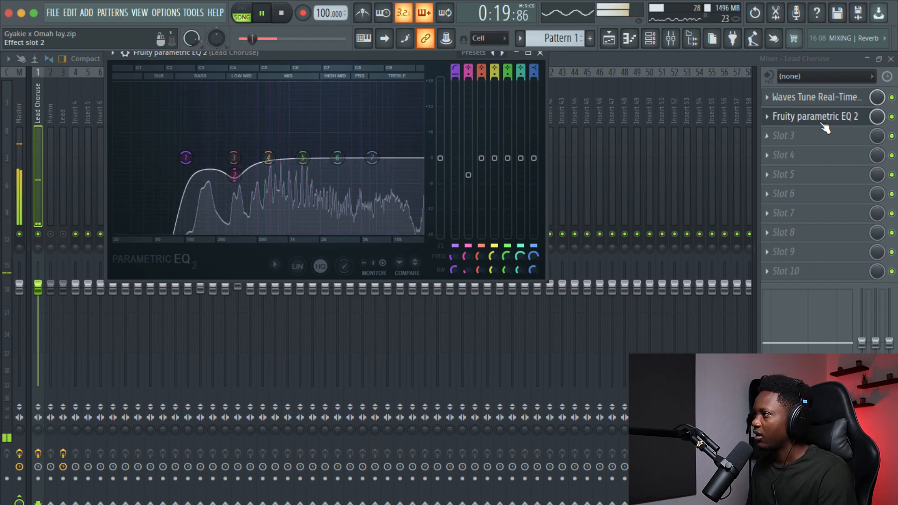
Stop playback and insert RVox Mono into effect slot 3 of the Lead Choruse track.
key("space")
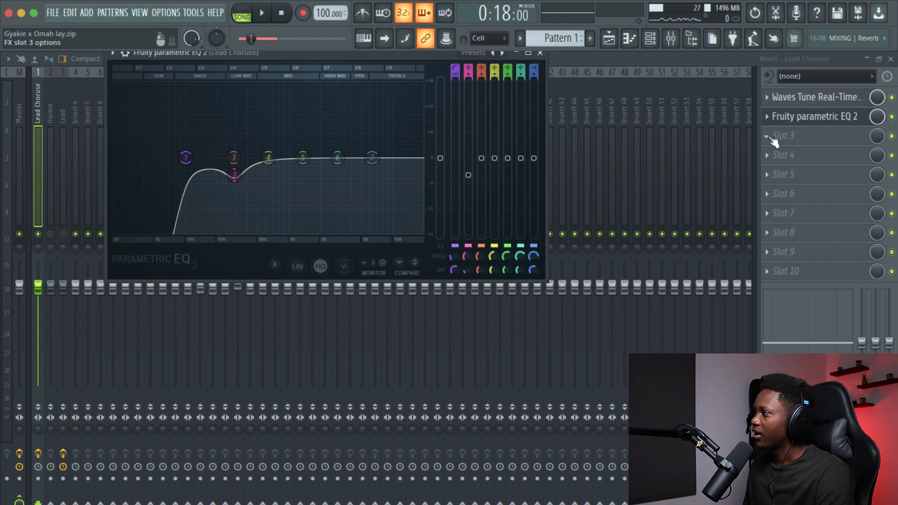
left_click(773, 140)
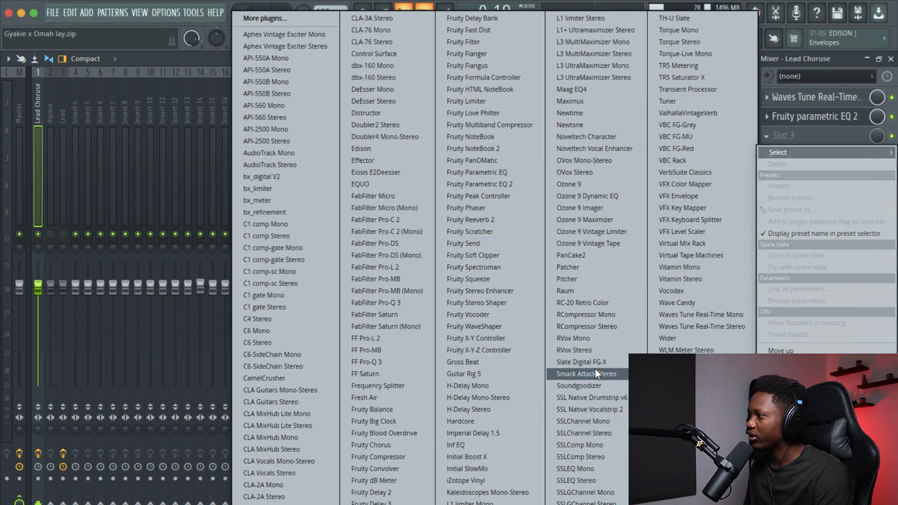
left_click(574, 338)
left_click_drag(574, 155, 419, 135)
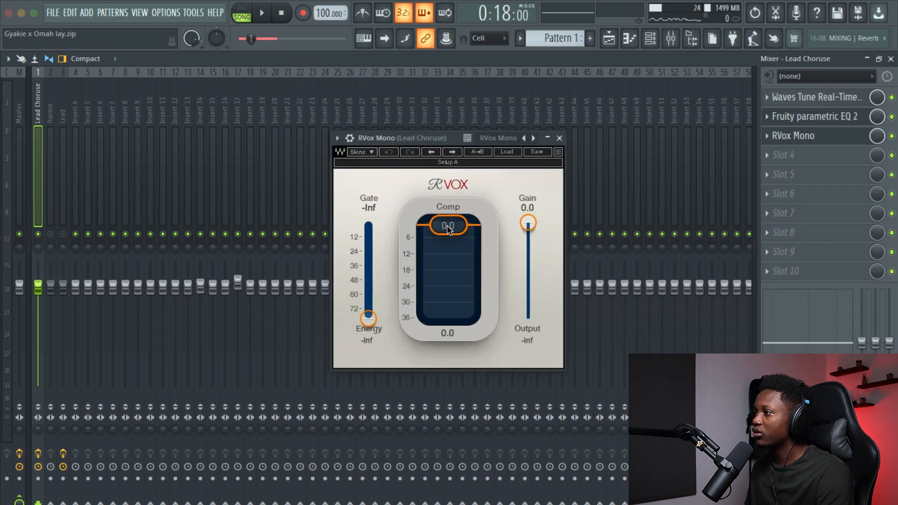
Set the RVox compression to about -9.1 dB while auditioning the Lead Choruse vocal.
left_click_drag(448, 225, 448, 245)
key("space")
key("space")
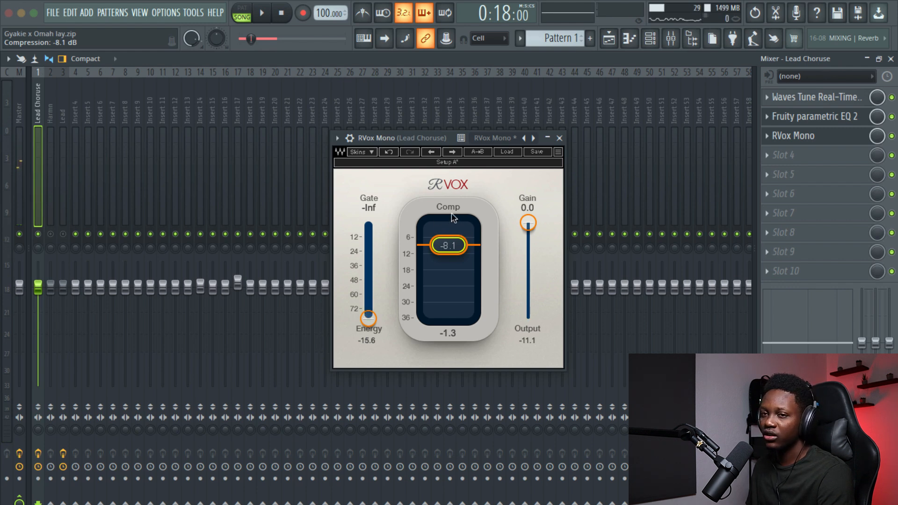
key("space")
left_click_drag(453, 217, 453, 220)
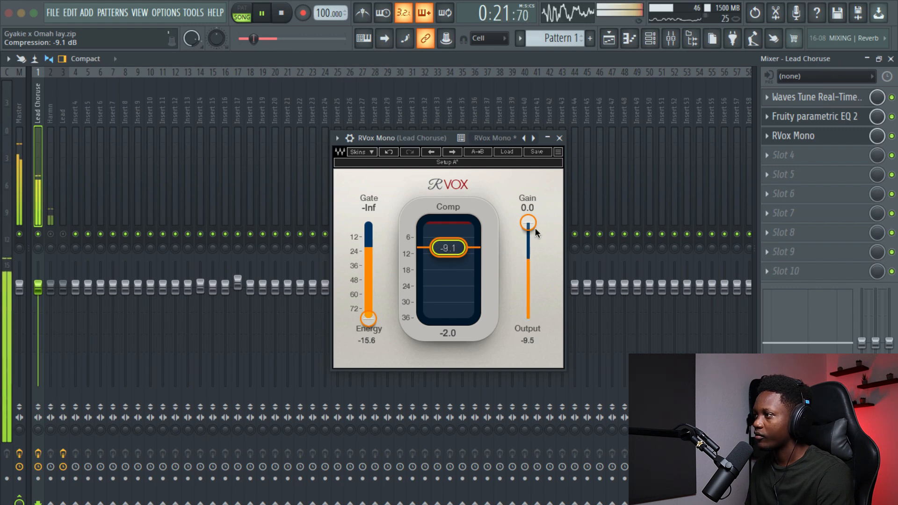
Lower the RVox gain to about -6.6 dB and audition the compressed vocal.
left_click_drag(529, 224, 528, 240)
key("space")
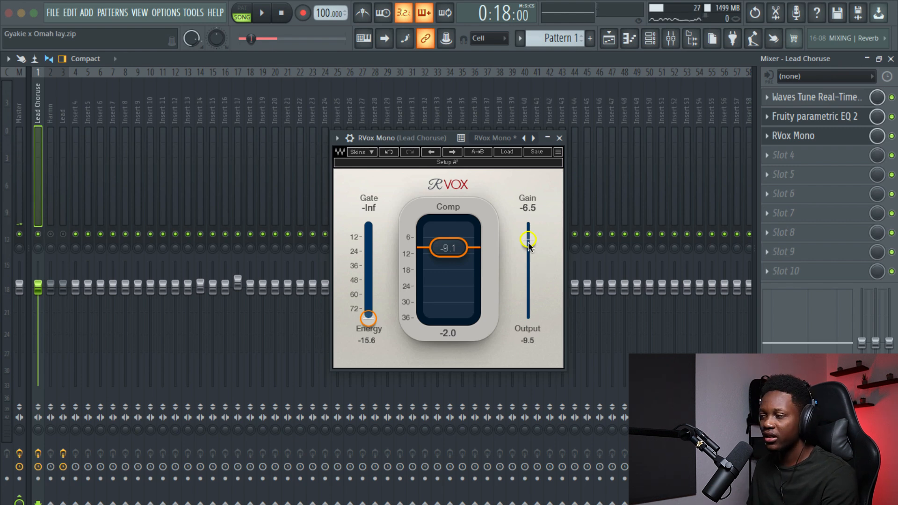
key("space")
left_click_drag(528, 244, 528, 244)
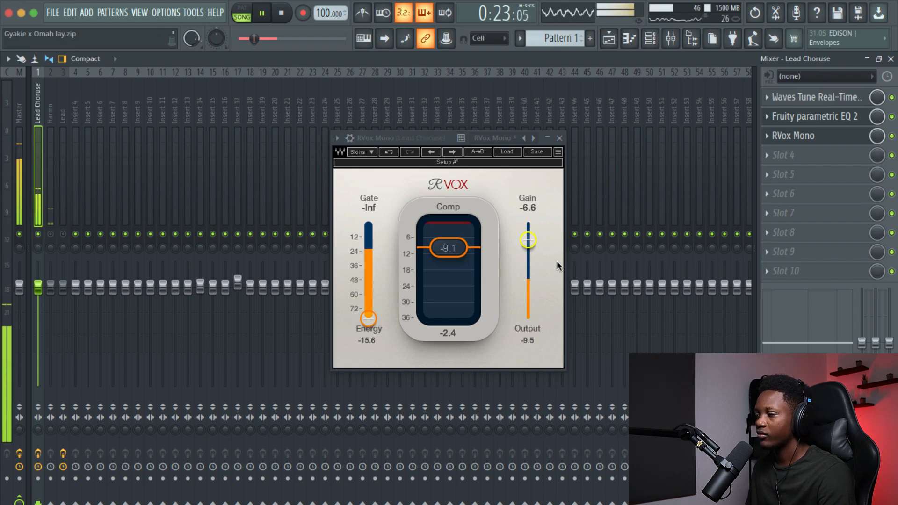
key("space")
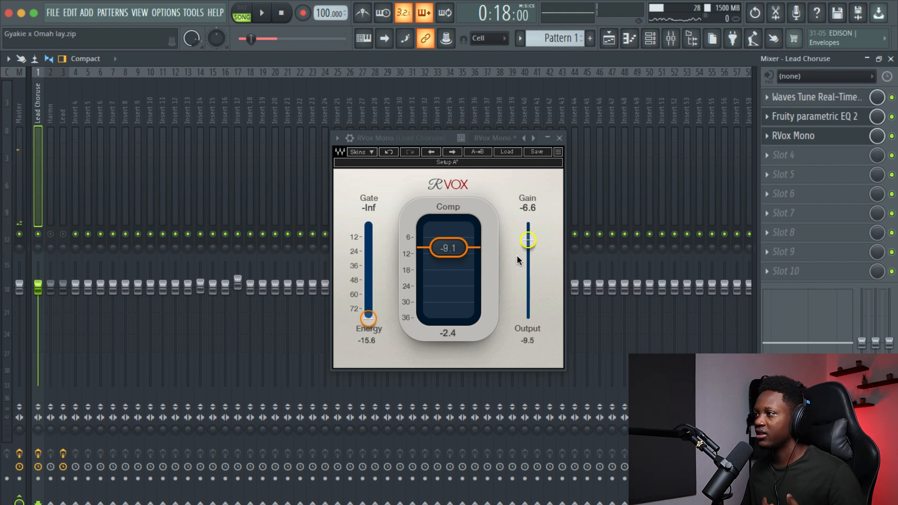
key("space")
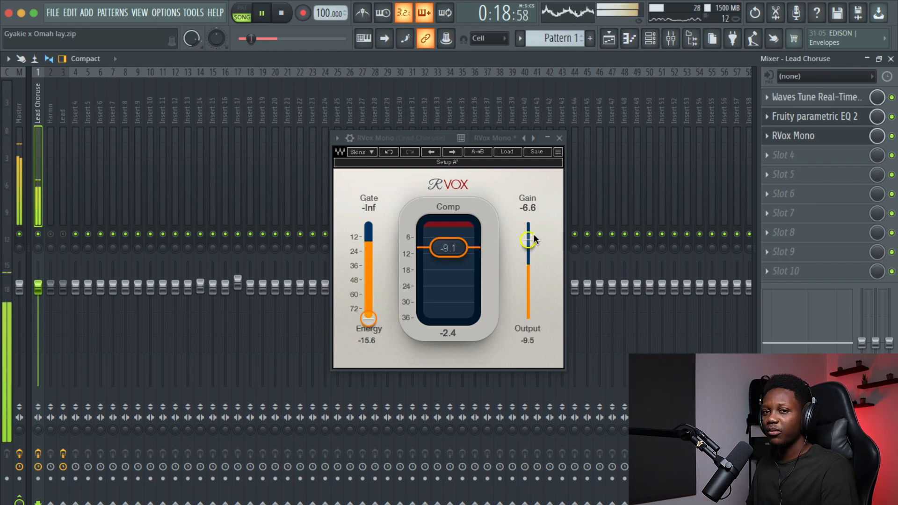
key("space")
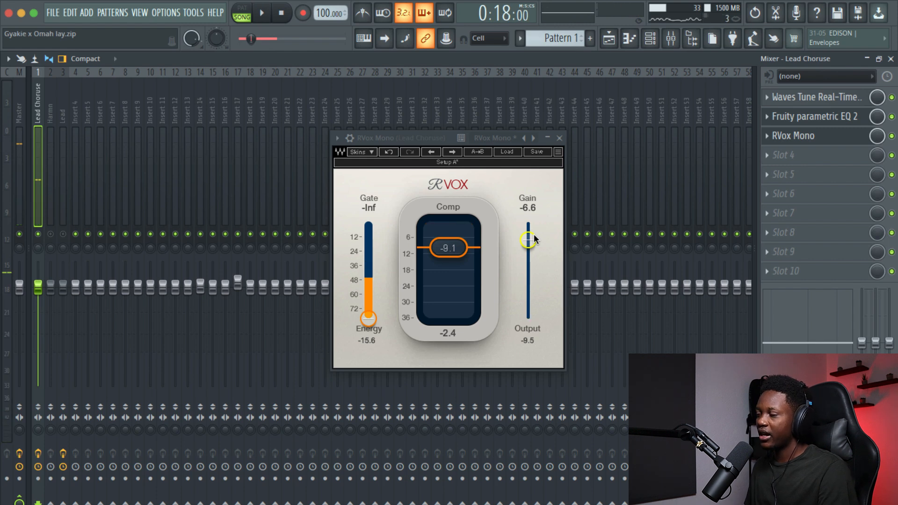
key("space")
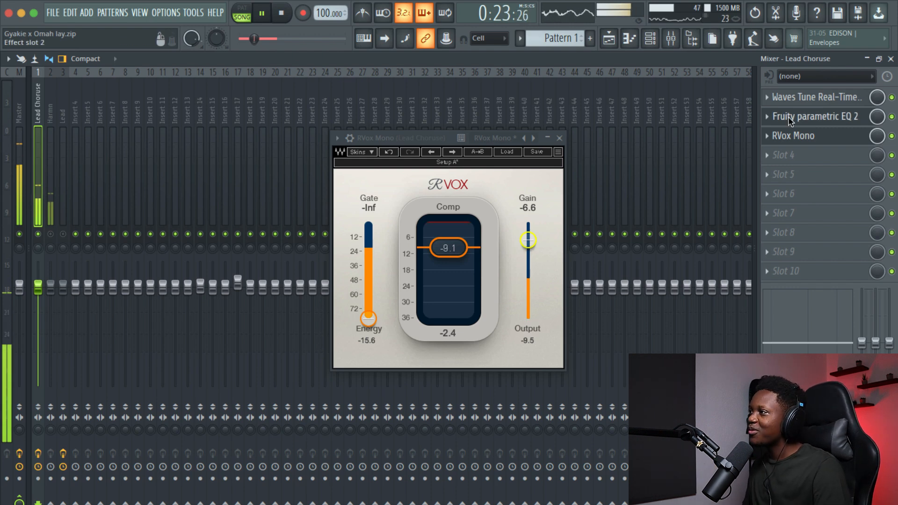
key("space")
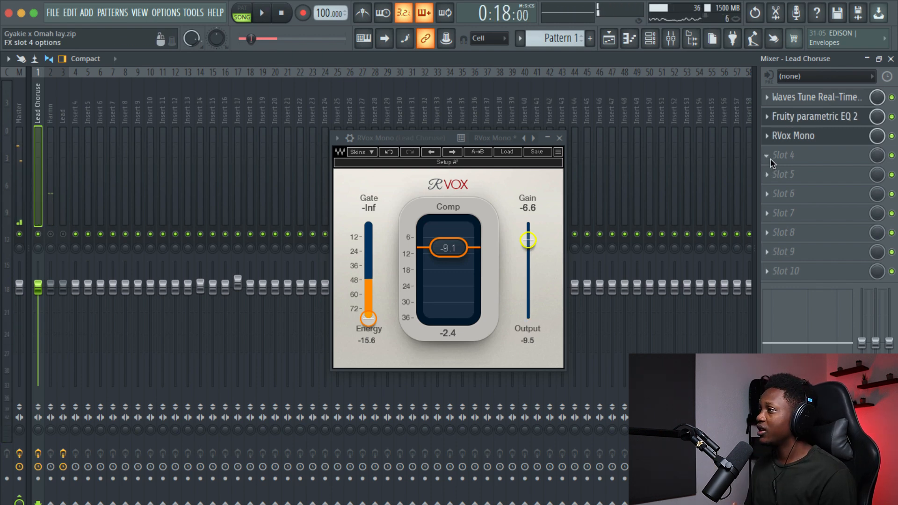
Insert Fresh Air into slot 4 and set its linked Mid Air and High Air controls to 18 during playback.
left_click(770, 160)
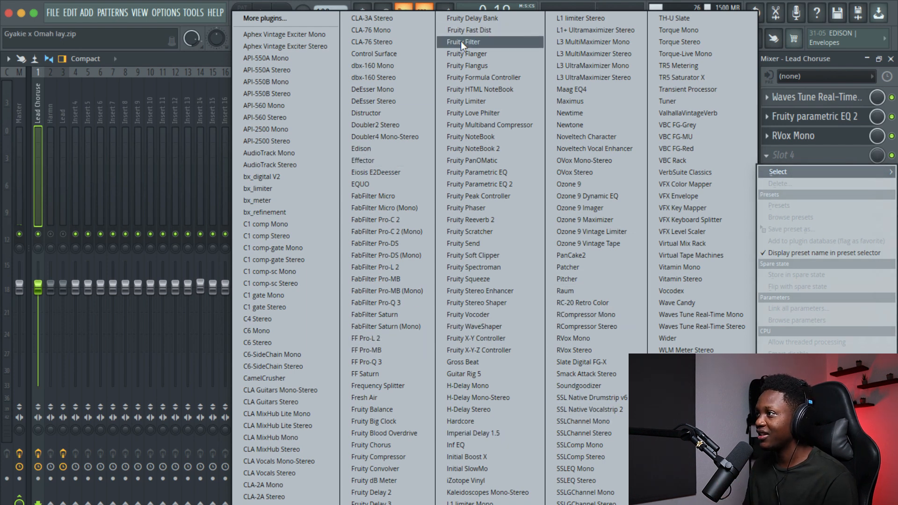
left_click(390, 397)
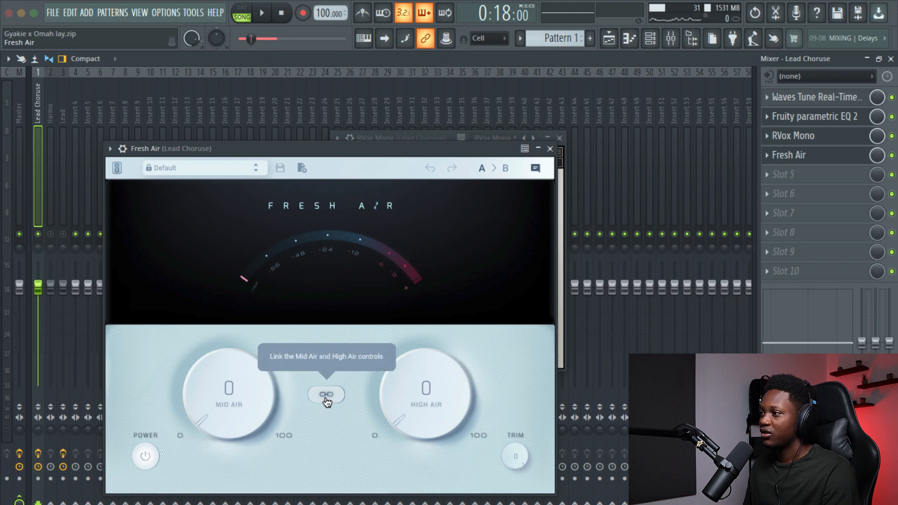
left_click_drag(403, 408, 386, 346)
key("space")
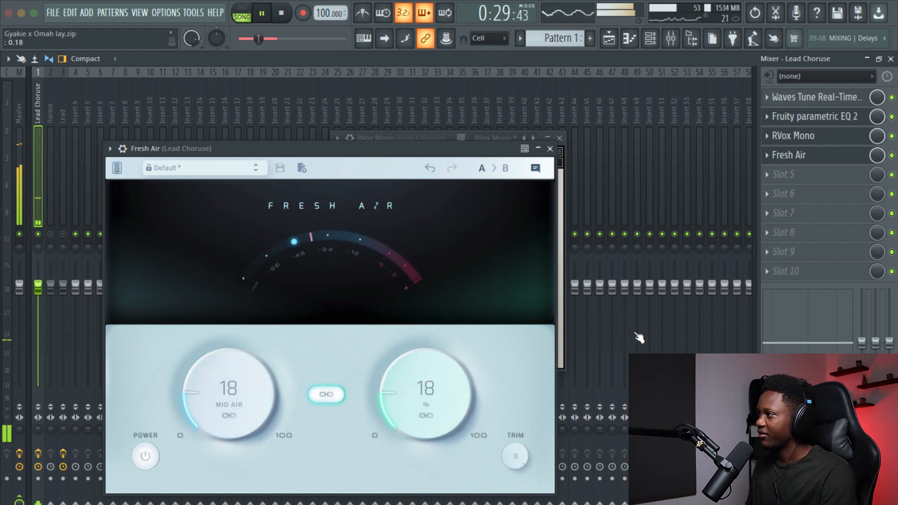
Compare the vocal with and without the EQ, RVox and Fresh Air effects, and close the open plugin windows.
key("space")
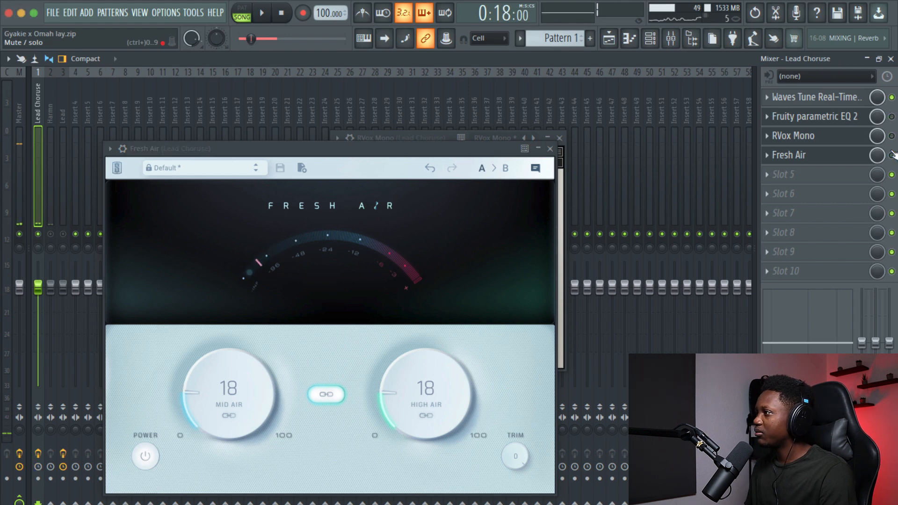
key("space")
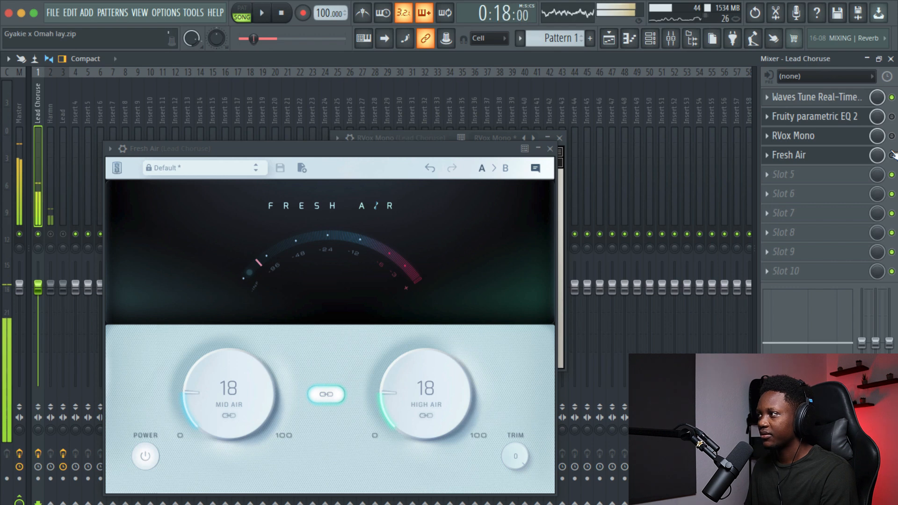
key("space")
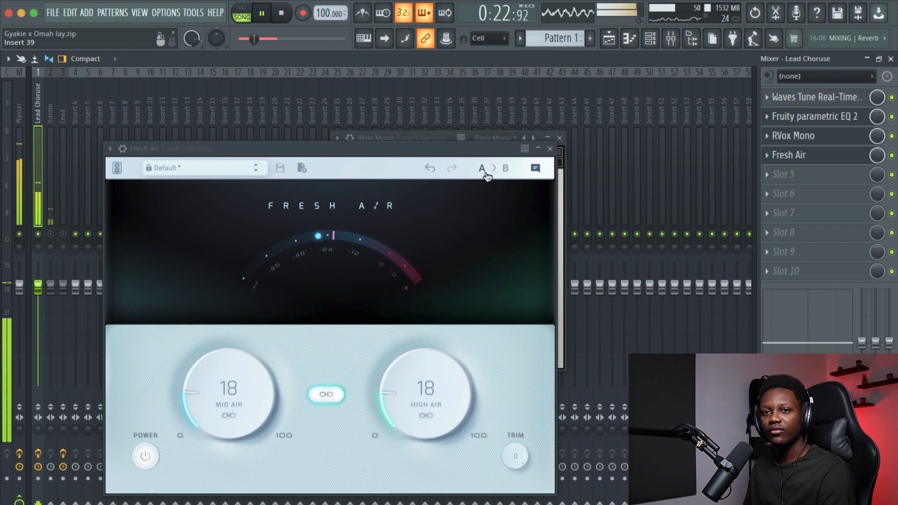
left_click(550, 149)
key("space")
left_click(560, 137)
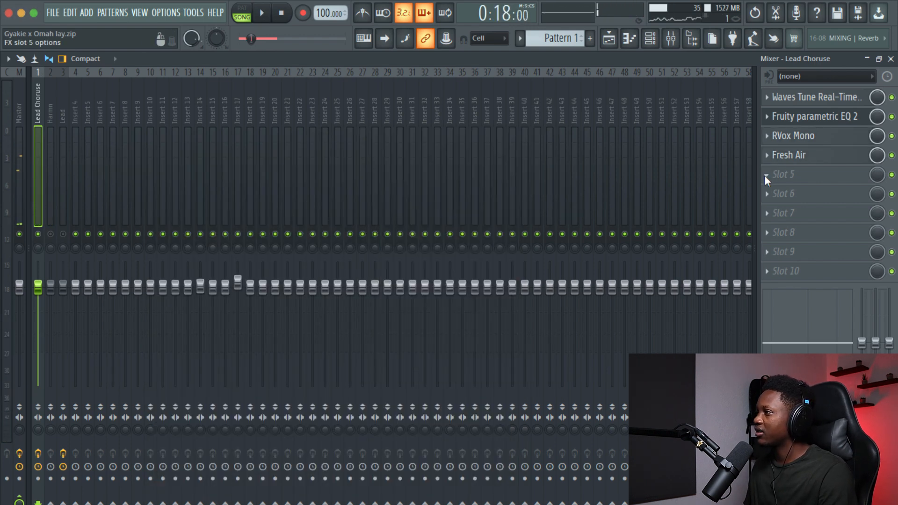
Insert ValhallaVintageVerb into slot 5 with a 1.00 s decay and about 15.5% mix, and audition the vocal.
left_click(765, 176)
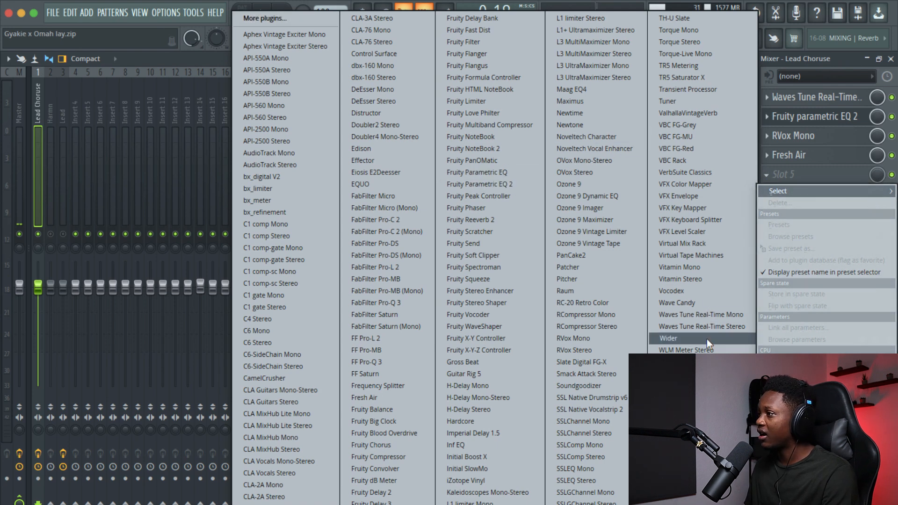
left_click(688, 113)
left_click(196, 282)
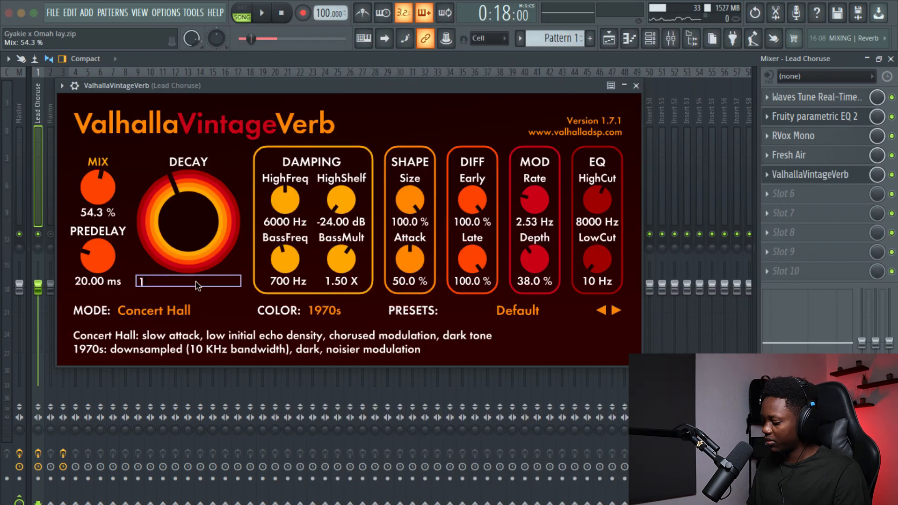
type("1")
key("Return")
left_click_drag(97, 191, 96, 250)
key("space")
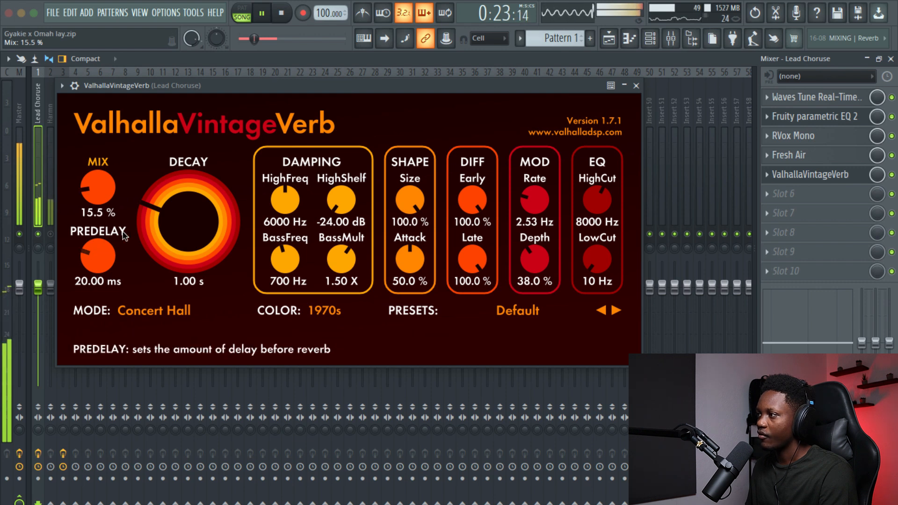
key("space")
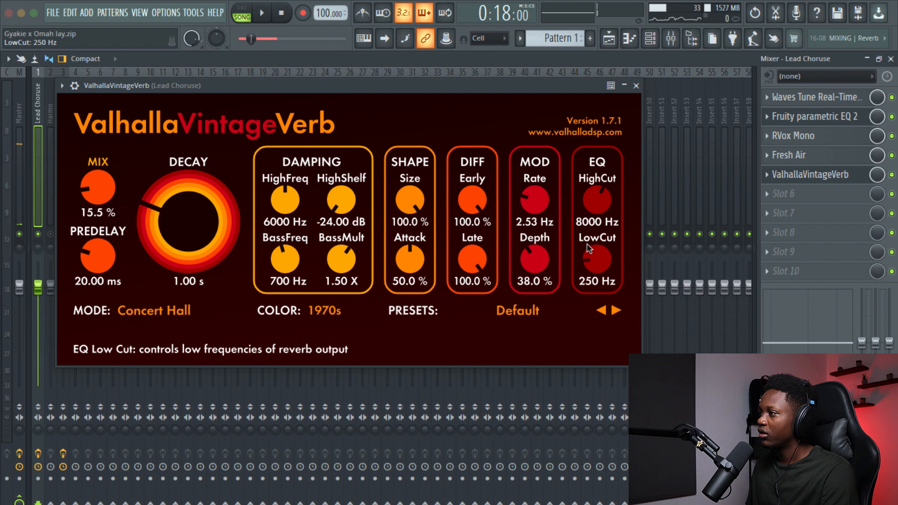
Raise the reverb's low cut to 500 Hz, review its settings and close the plugin window.
left_click_drag(589, 249, 589, 239)
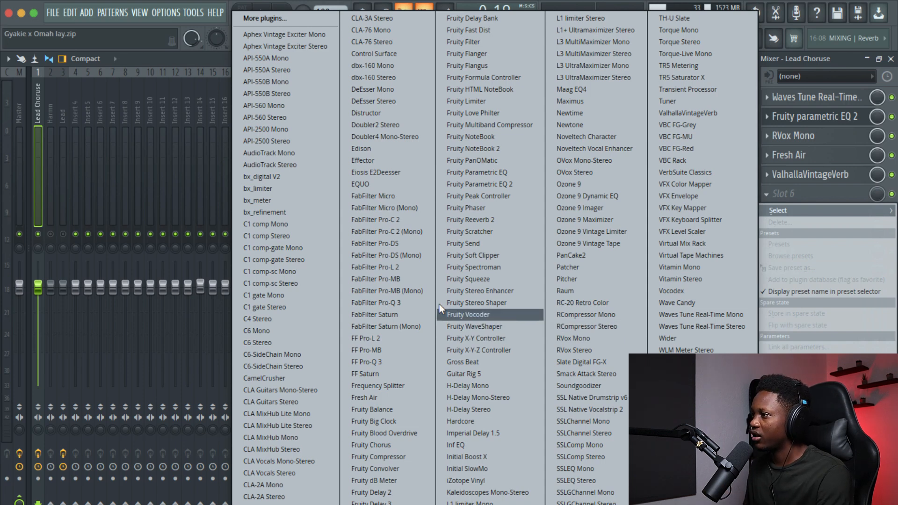
left_click(788, 188)
left_click(813, 175)
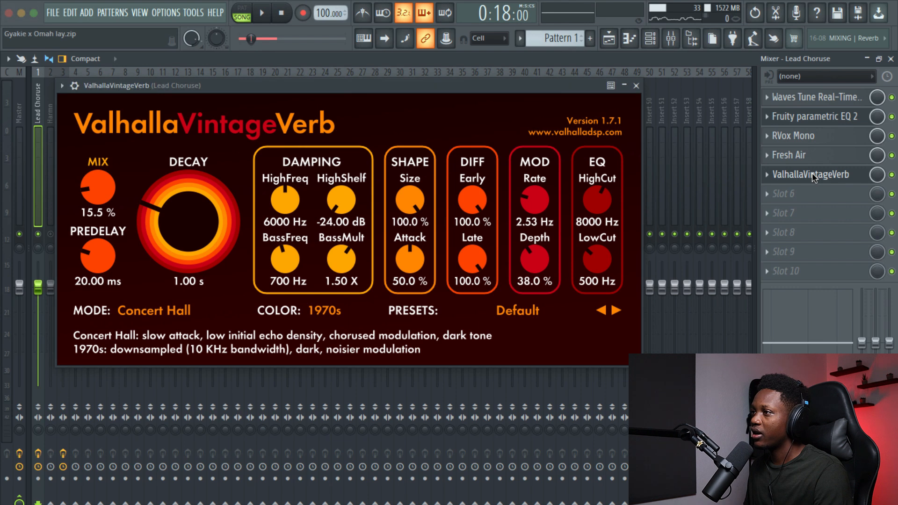
left_click(814, 175)
left_click(813, 175)
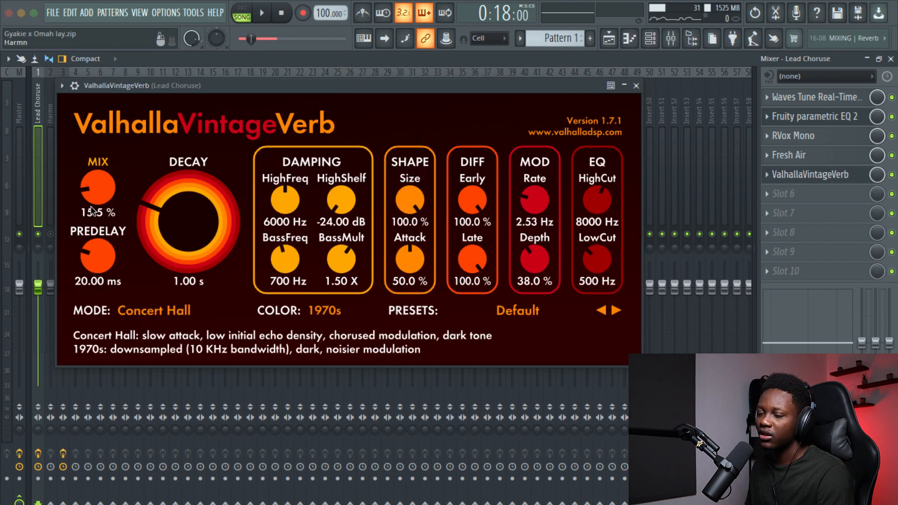
left_click(636, 85)
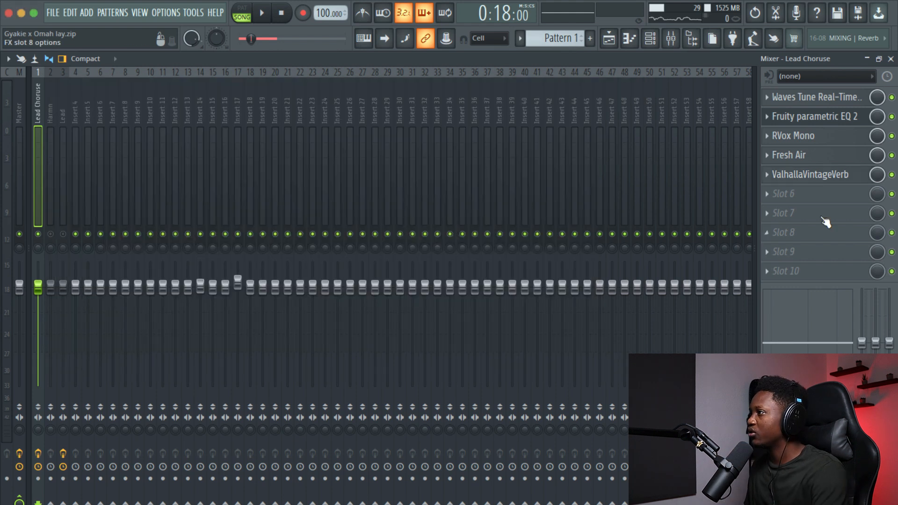
Insert Fruity Delay 3 into slot 6 of the Lead Choruse track and set its delay model to Ping pong.
left_click(771, 198)
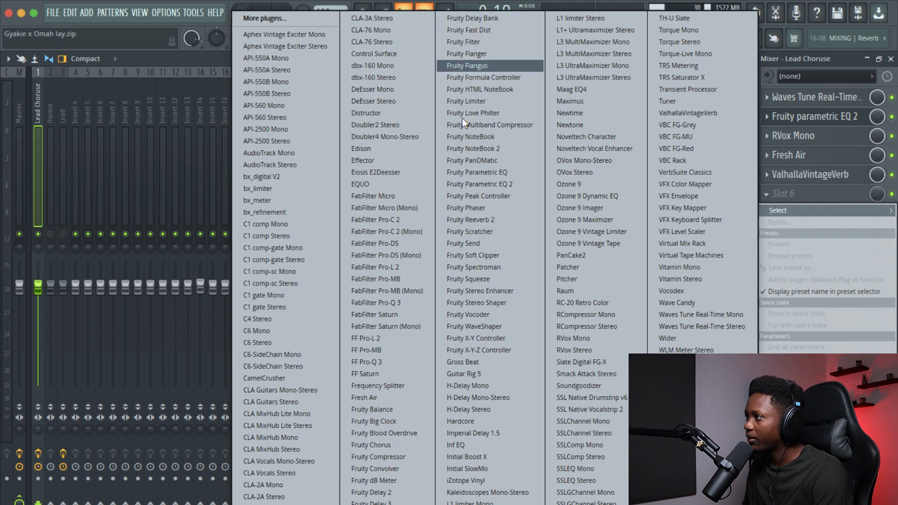
left_click(392, 503)
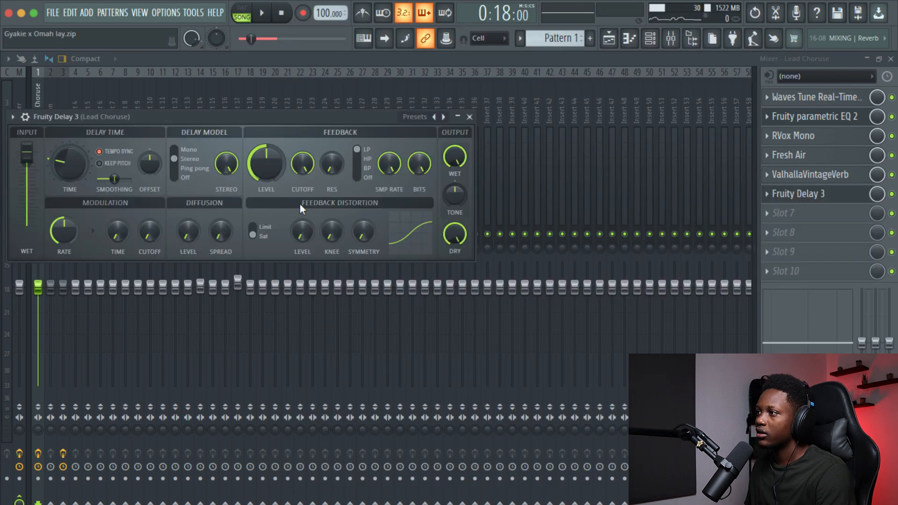
left_click(183, 169)
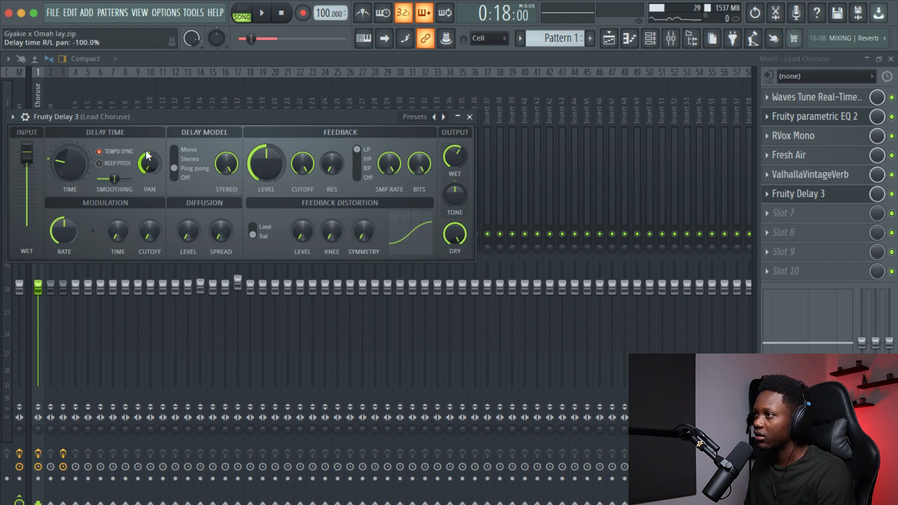
Reduce the delay's feedback level and wet output during playback, and set its feedback filter mode to HP.
key("space")
left_click_drag(227, 121, 288, 124)
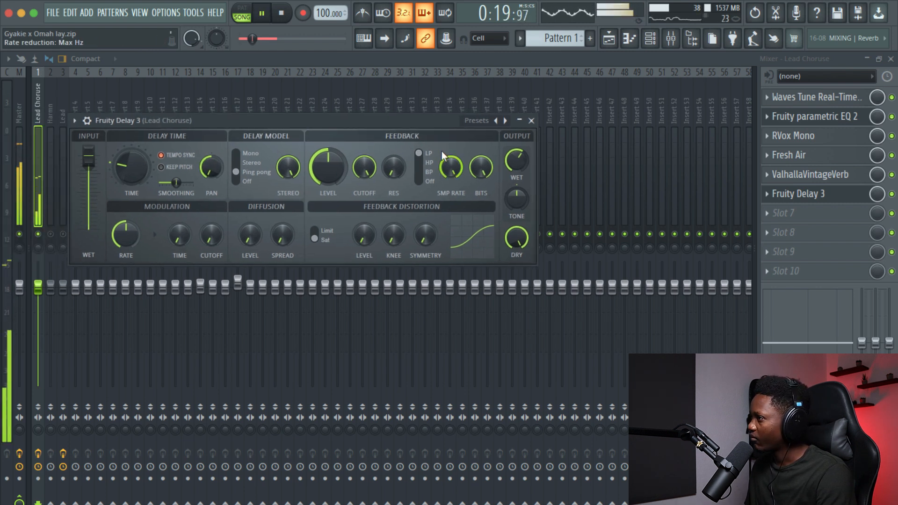
key("space")
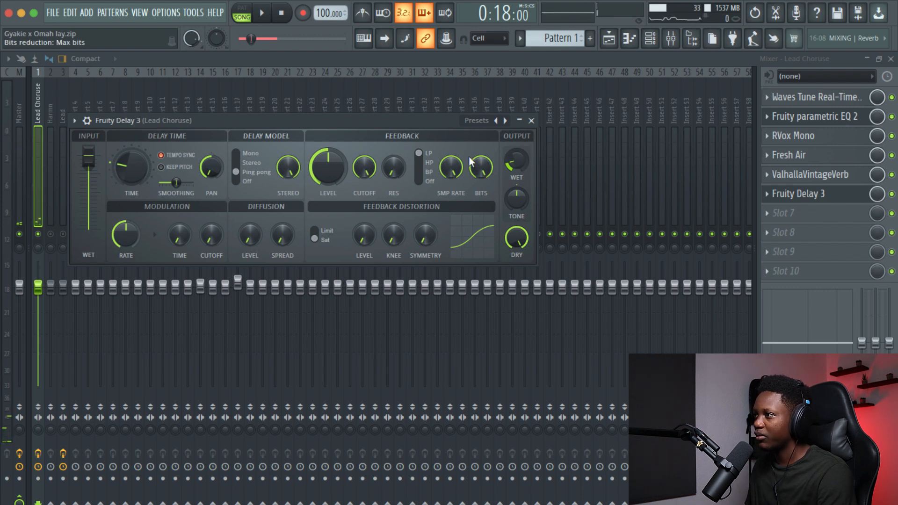
key("space")
left_click_drag(344, 169, 344, 191)
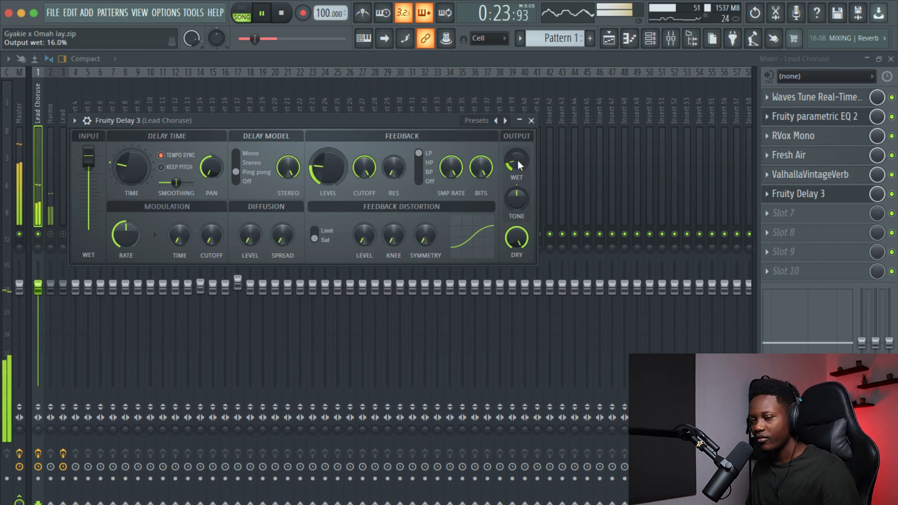
left_click_drag(518, 161, 518, 164)
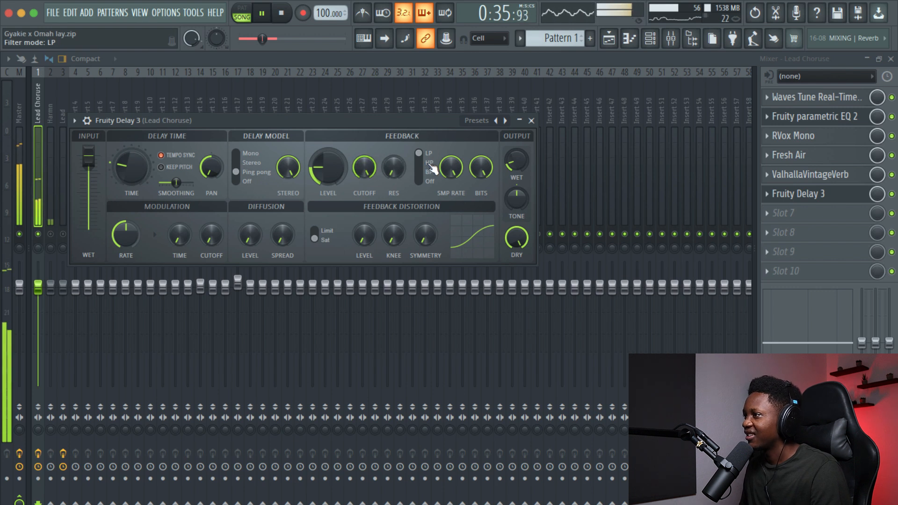
left_click(420, 163)
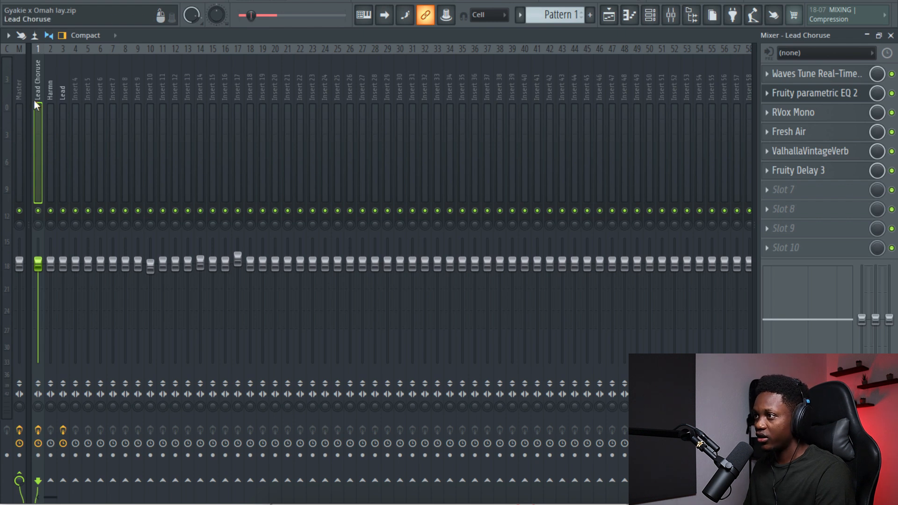
Route the Lead Choruse track to mixer insert 9 as well and rename that insert Doubler.
right_click(141, 478)
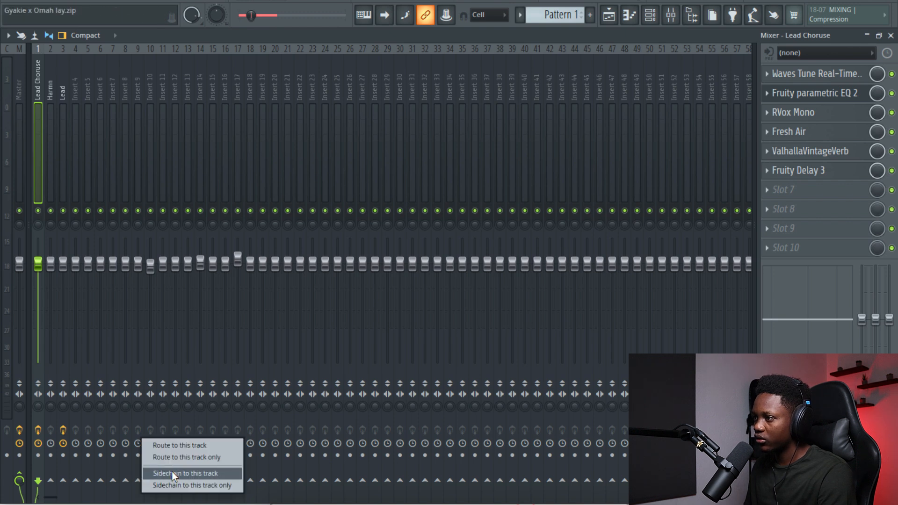
left_click(176, 445)
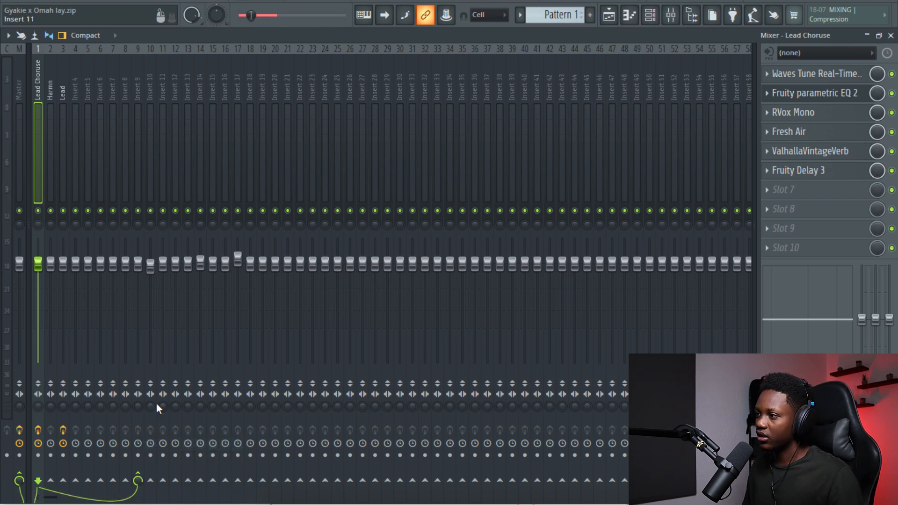
left_click(141, 165)
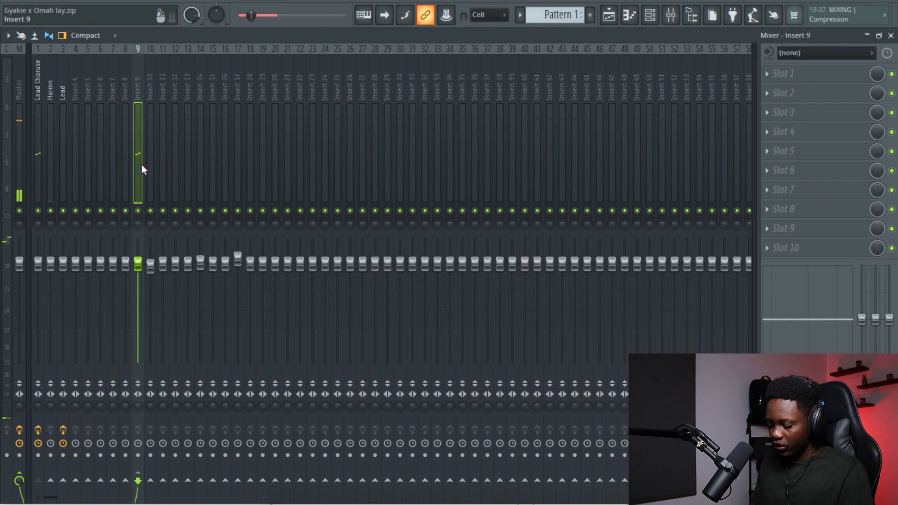
key("F2")
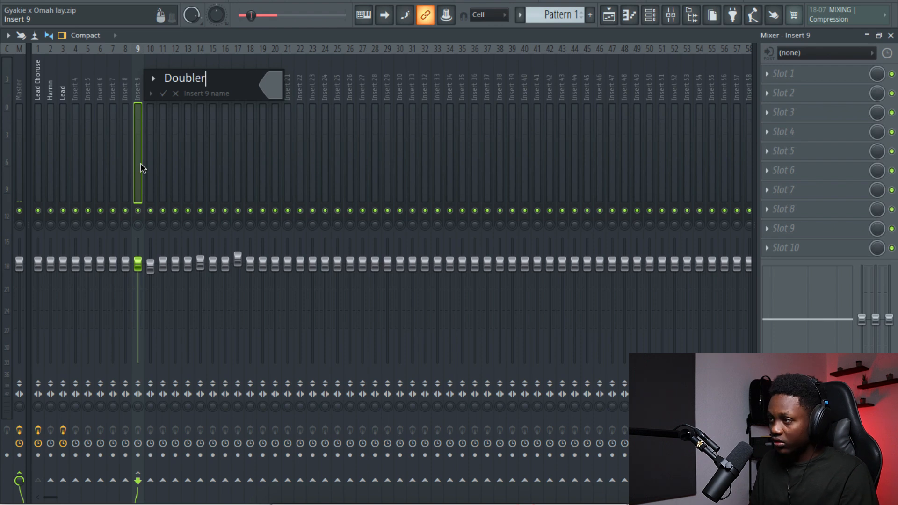
key("Return")
Lower the Doubler track's fader and load Doubler4 Mono-Stereo into its first effect slot.
left_click_drag(138, 264, 137, 291)
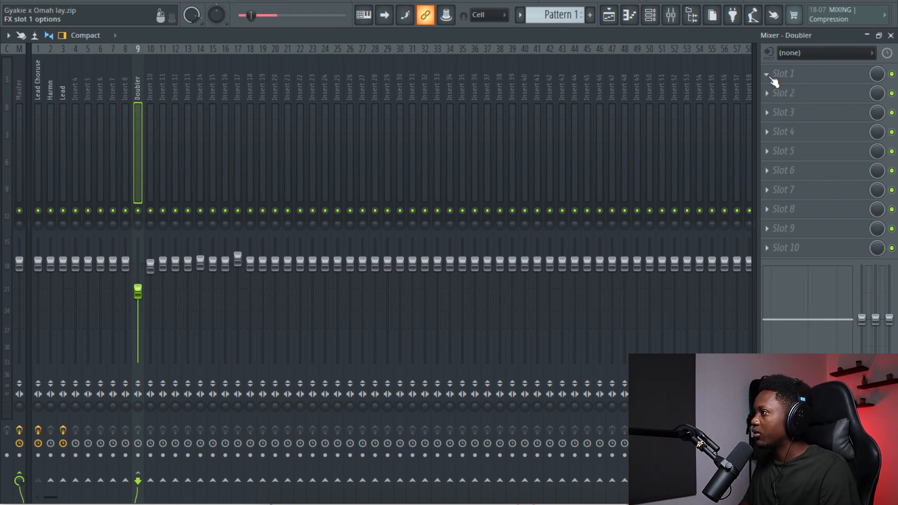
left_click(773, 79)
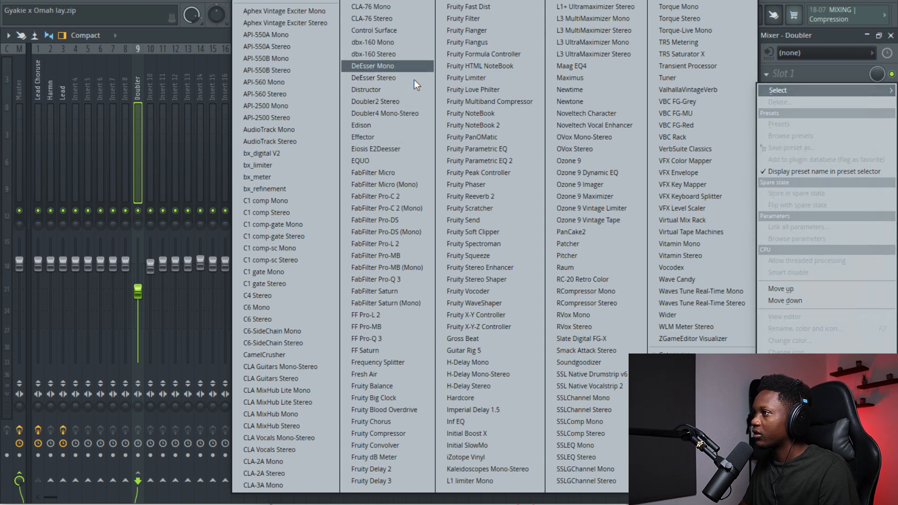
left_click(372, 114)
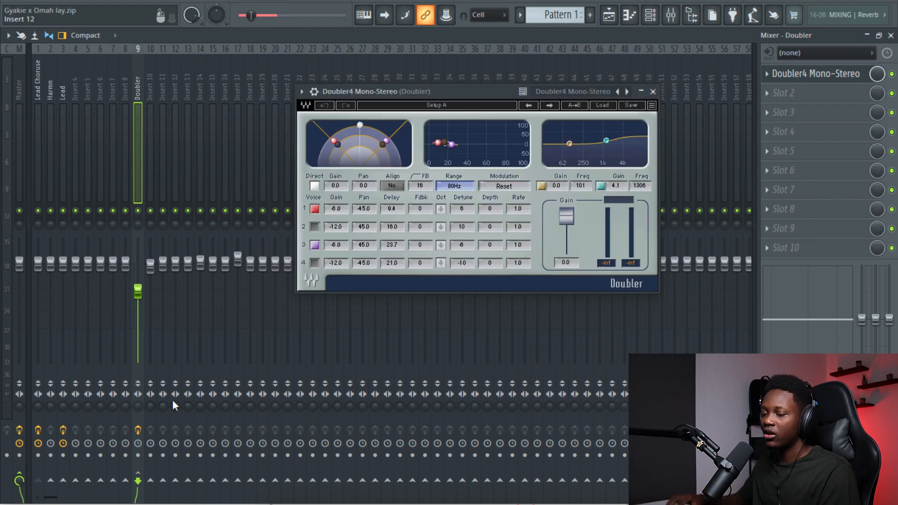
Raise the Doubler track's volume to about 92% during playback, switch off the plugin's Direct signal and audition the vocal.
key("space")
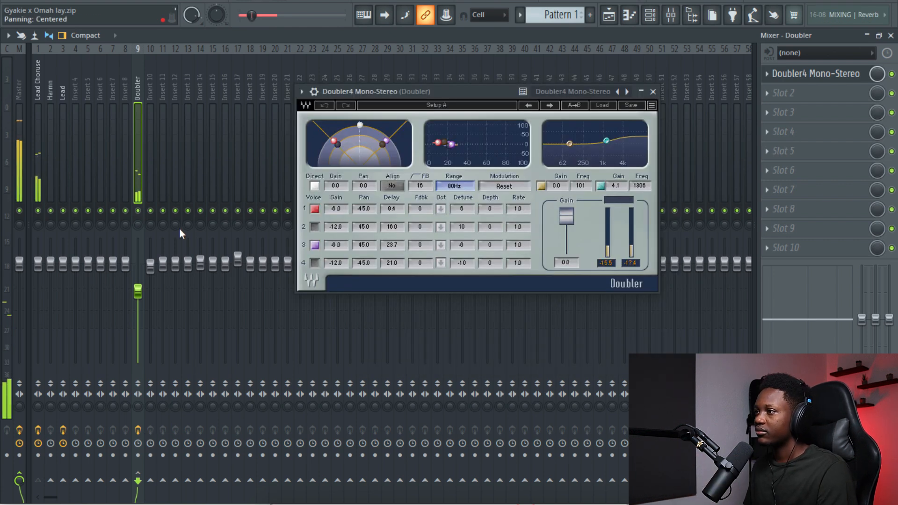
left_click_drag(138, 291, 137, 271)
key("space")
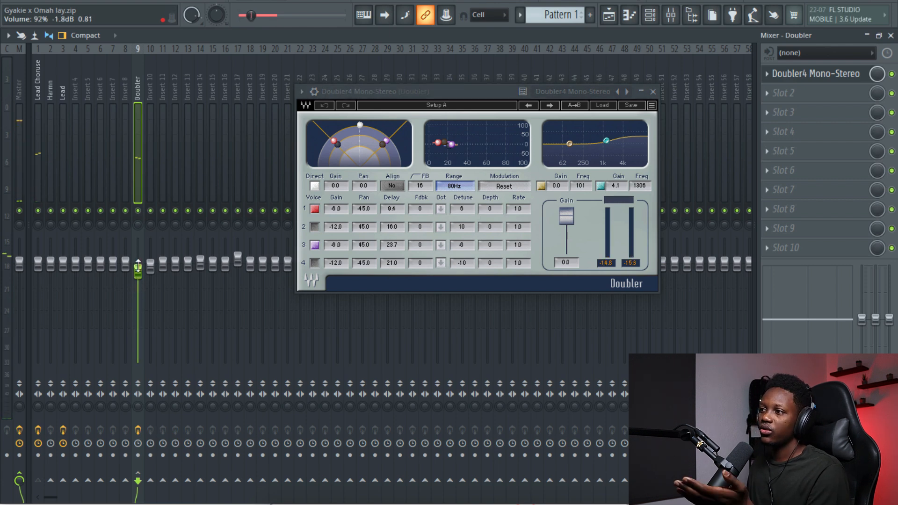
left_click(316, 187)
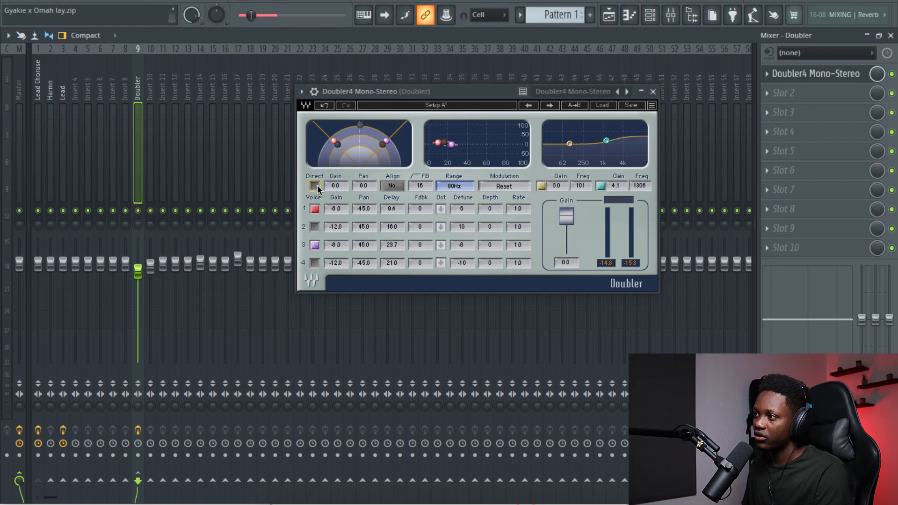
key("space")
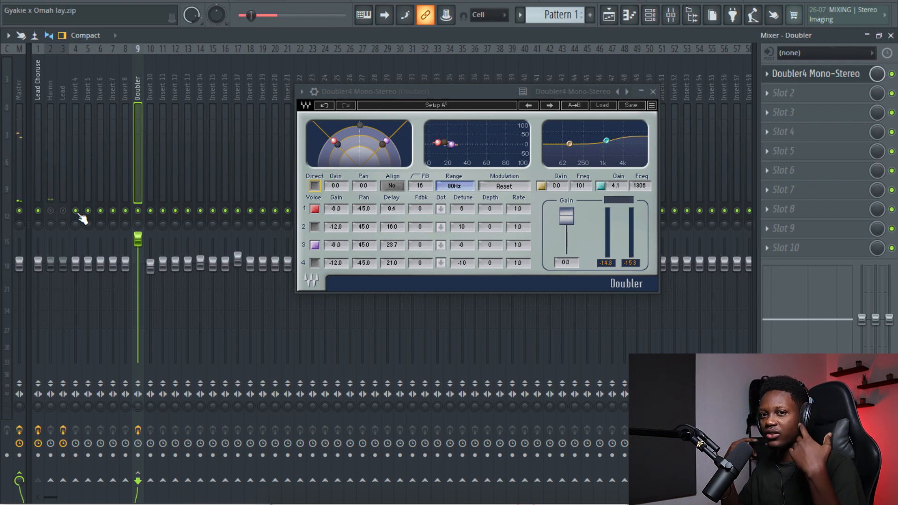
Lower the Lead Choruse volume to about 82% (-4.3 dB) and the Doubler volume to about 54% (-11.4 dB) during playback.
left_click_drag(145, 243, 137, 300)
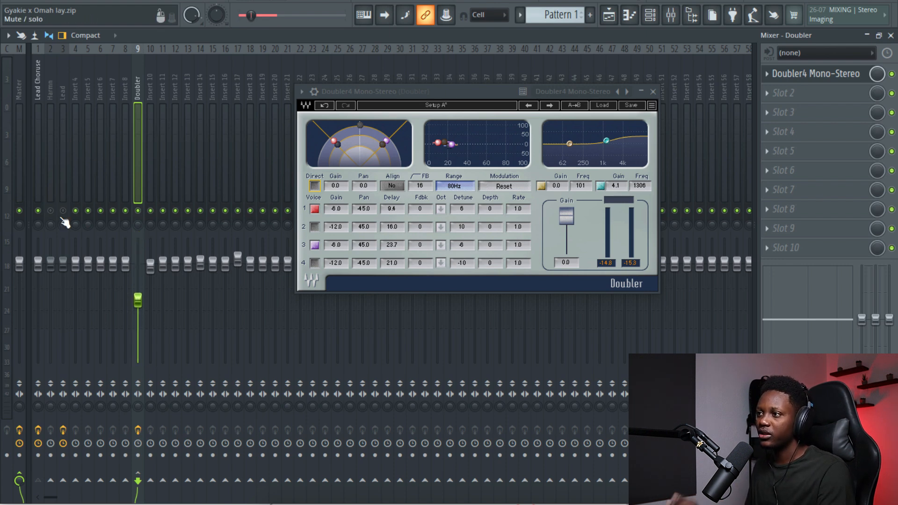
key("space")
left_click_drag(38, 263, 38, 282)
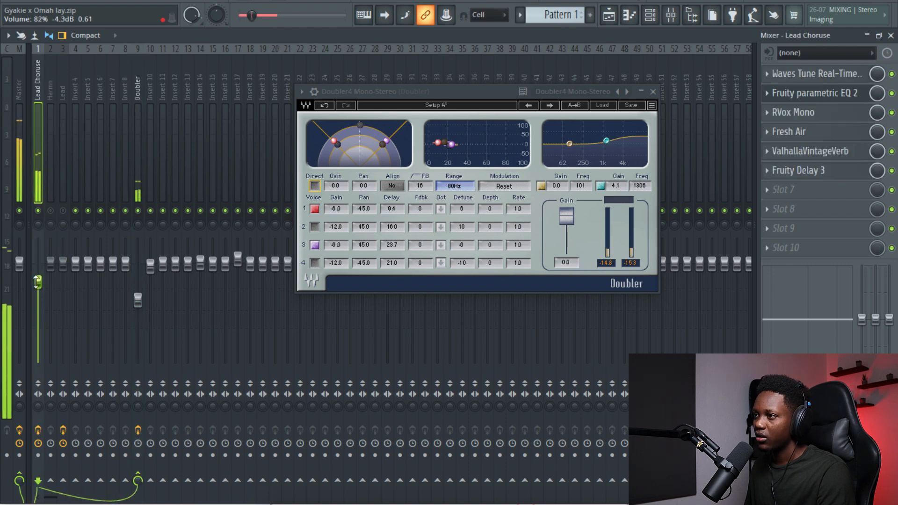
left_click_drag(138, 300, 138, 309)
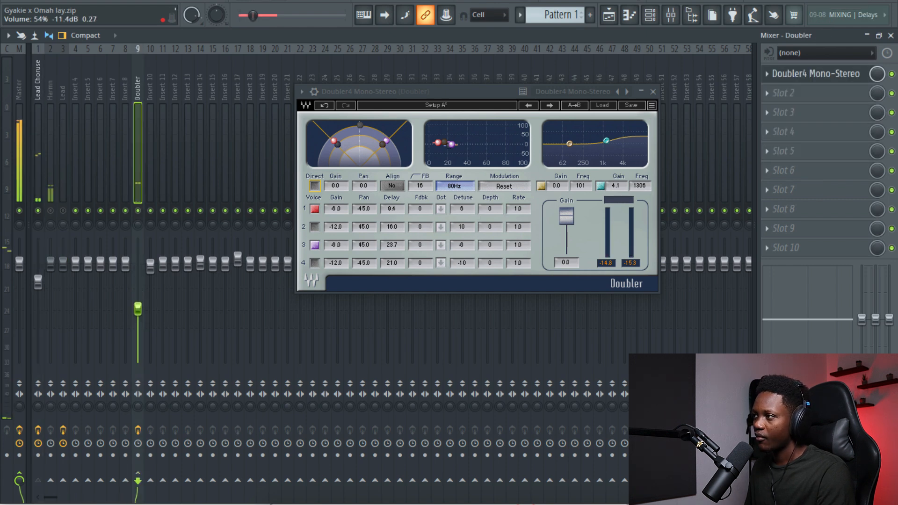
Fine-tune the balance with the Lead Choruse track during playback by raising the Doubler track's fader slightly.
scroll(30, 281, "right", 2)
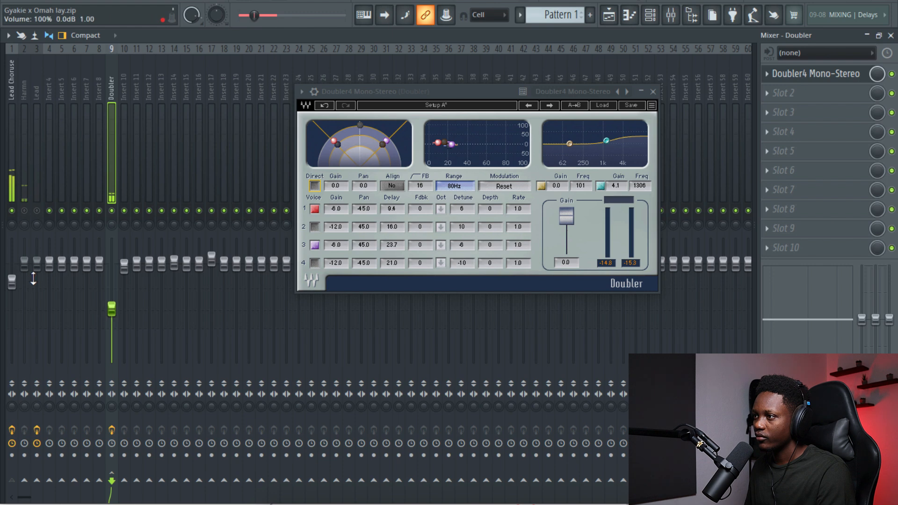
scroll(26, 116, "left", 2)
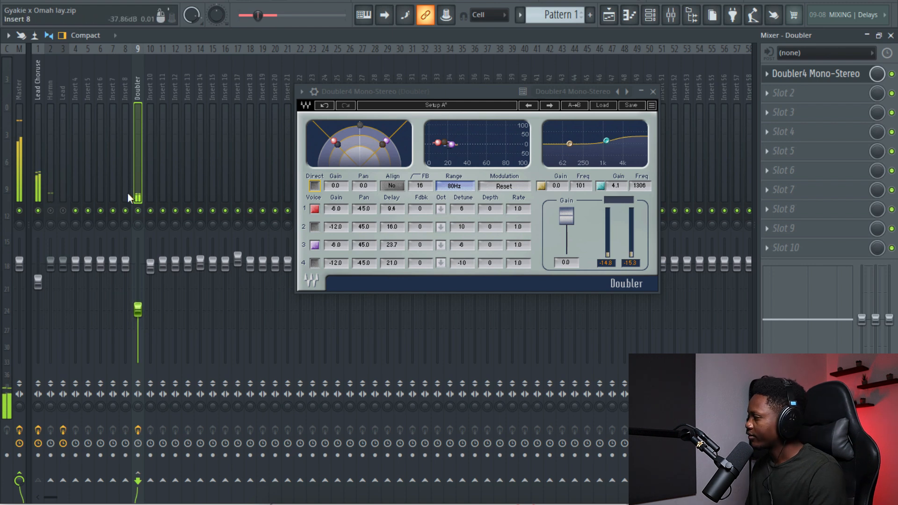
left_click_drag(138, 309, 138, 307)
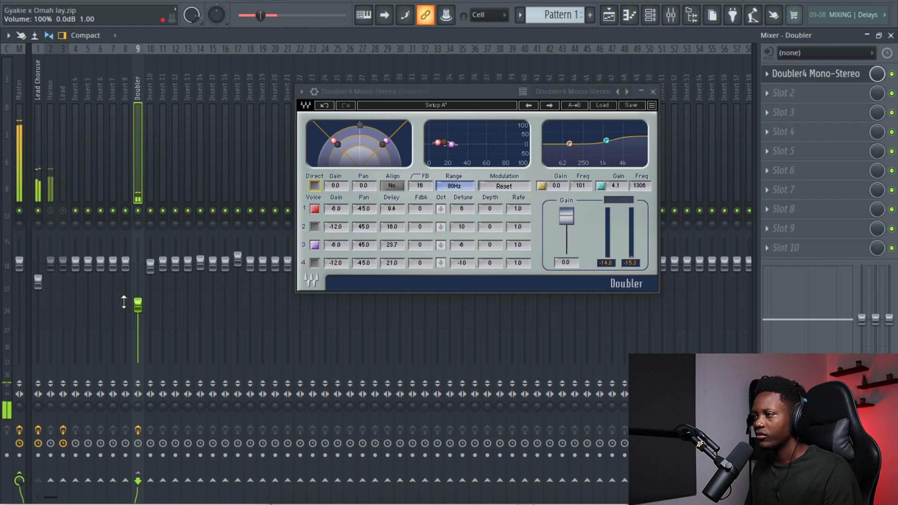
left_click(38, 282)
left_click_drag(138, 305, 138, 299)
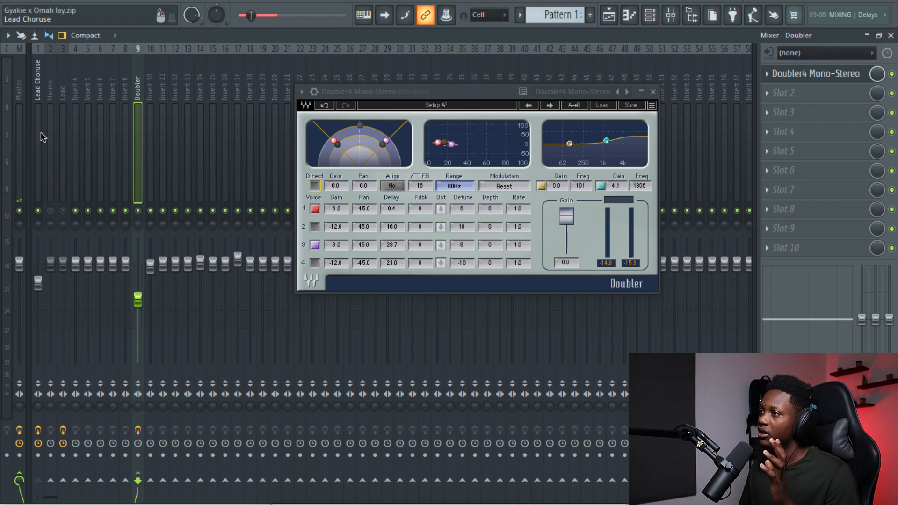
left_click(44, 100)
scroll(43, 79, "down", 1)
right_click(43, 79)
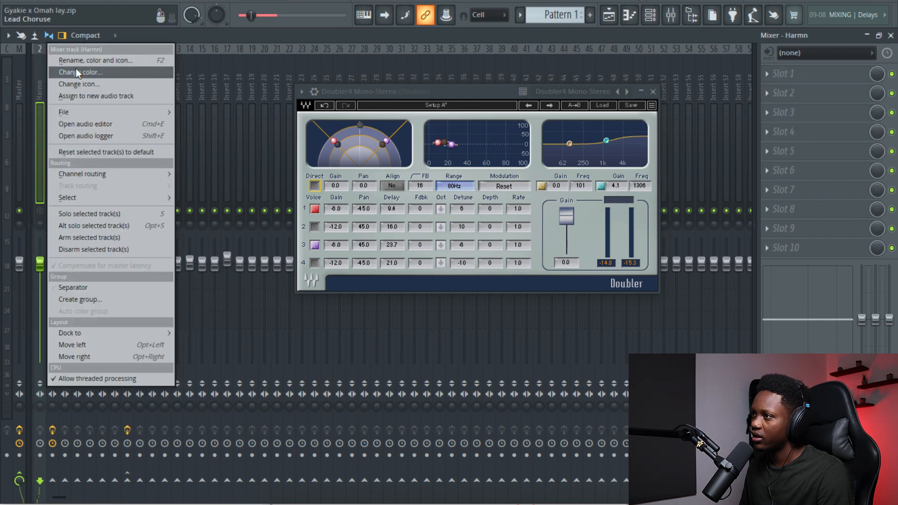
left_click(207, 59)
scroll(138, 63, "up", 1)
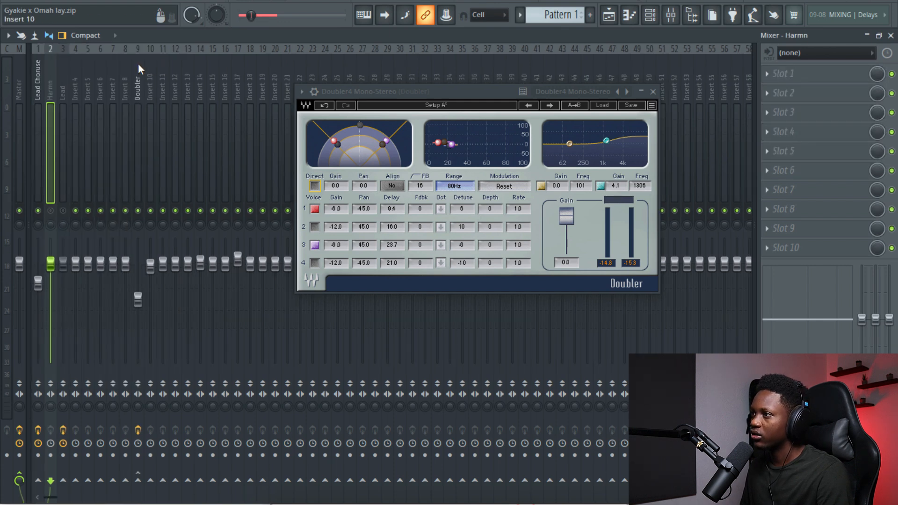
Copy the Lead Choruse mixer track state, including its effect chain, onto the Harmn track on insert 2.
right_click(38, 85)
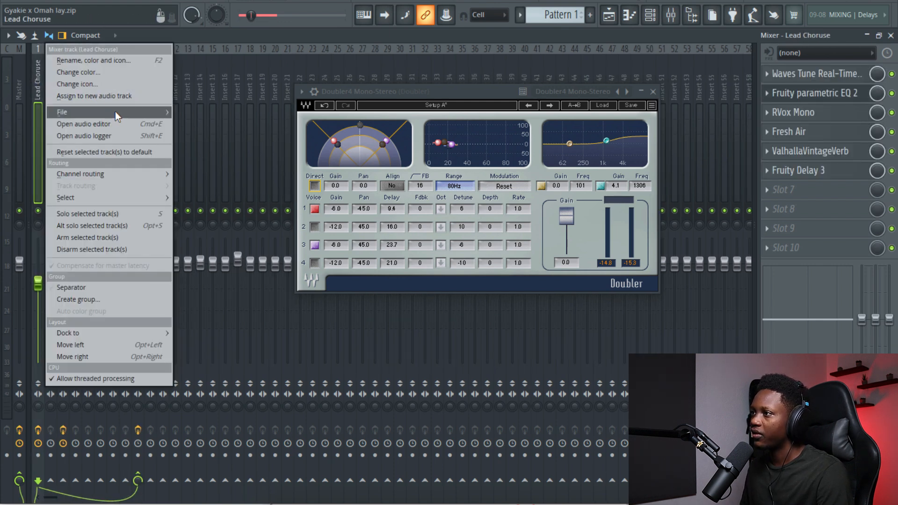
mouse_move(128, 111)
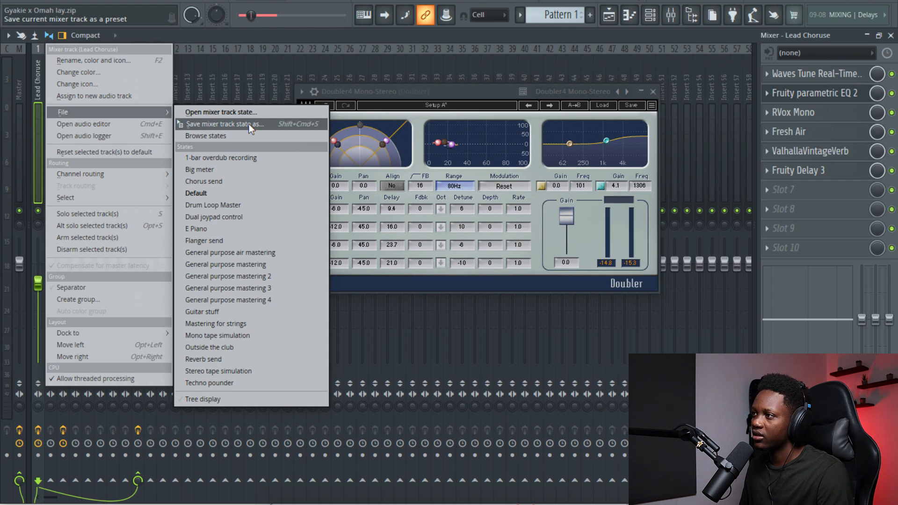
left_click_drag(249, 125, 52, 111)
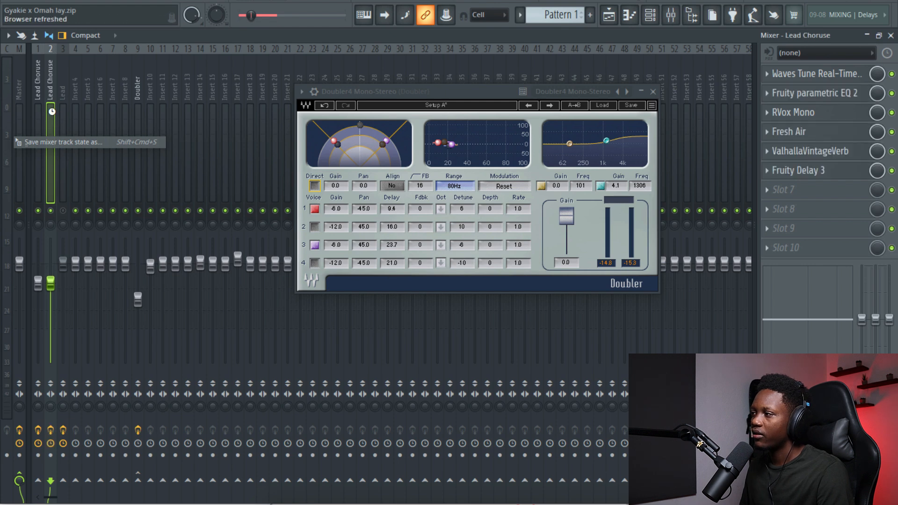
Lower the volume of insert 2 to about 36% (-17.2 dB) during playback and rename the track Marm.
left_click_drag(50, 283, 51, 318)
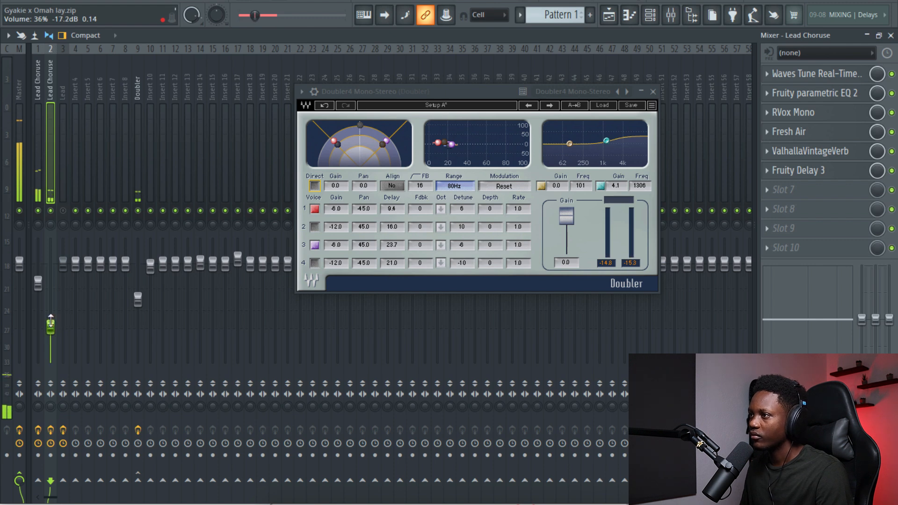
double_click(48, 85)
type("Mar")
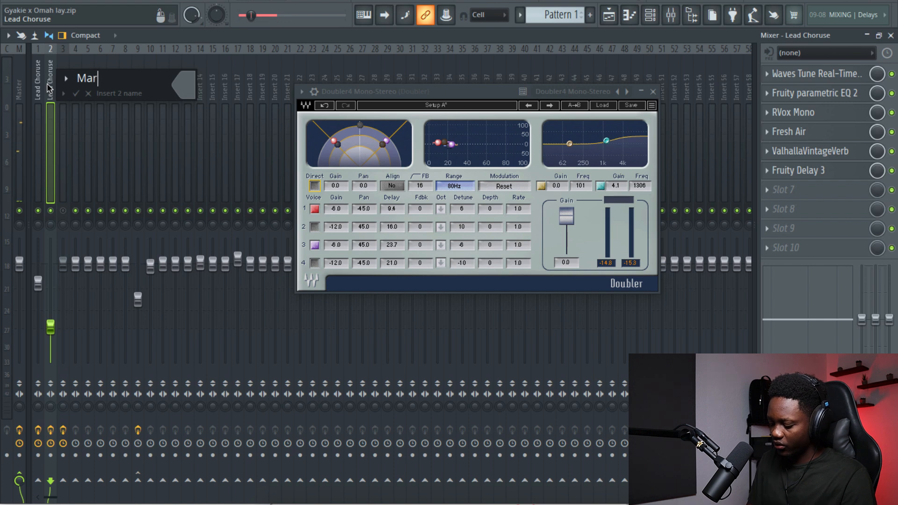
type("m")
key("Return")
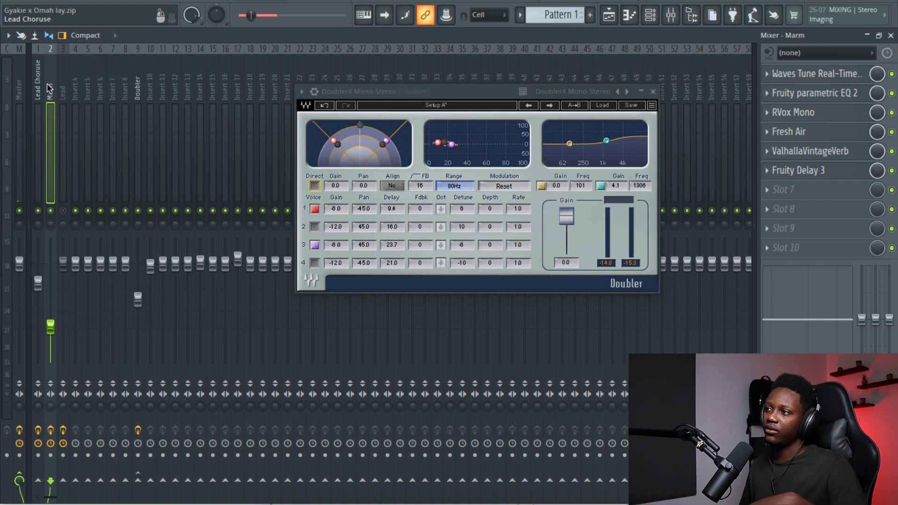